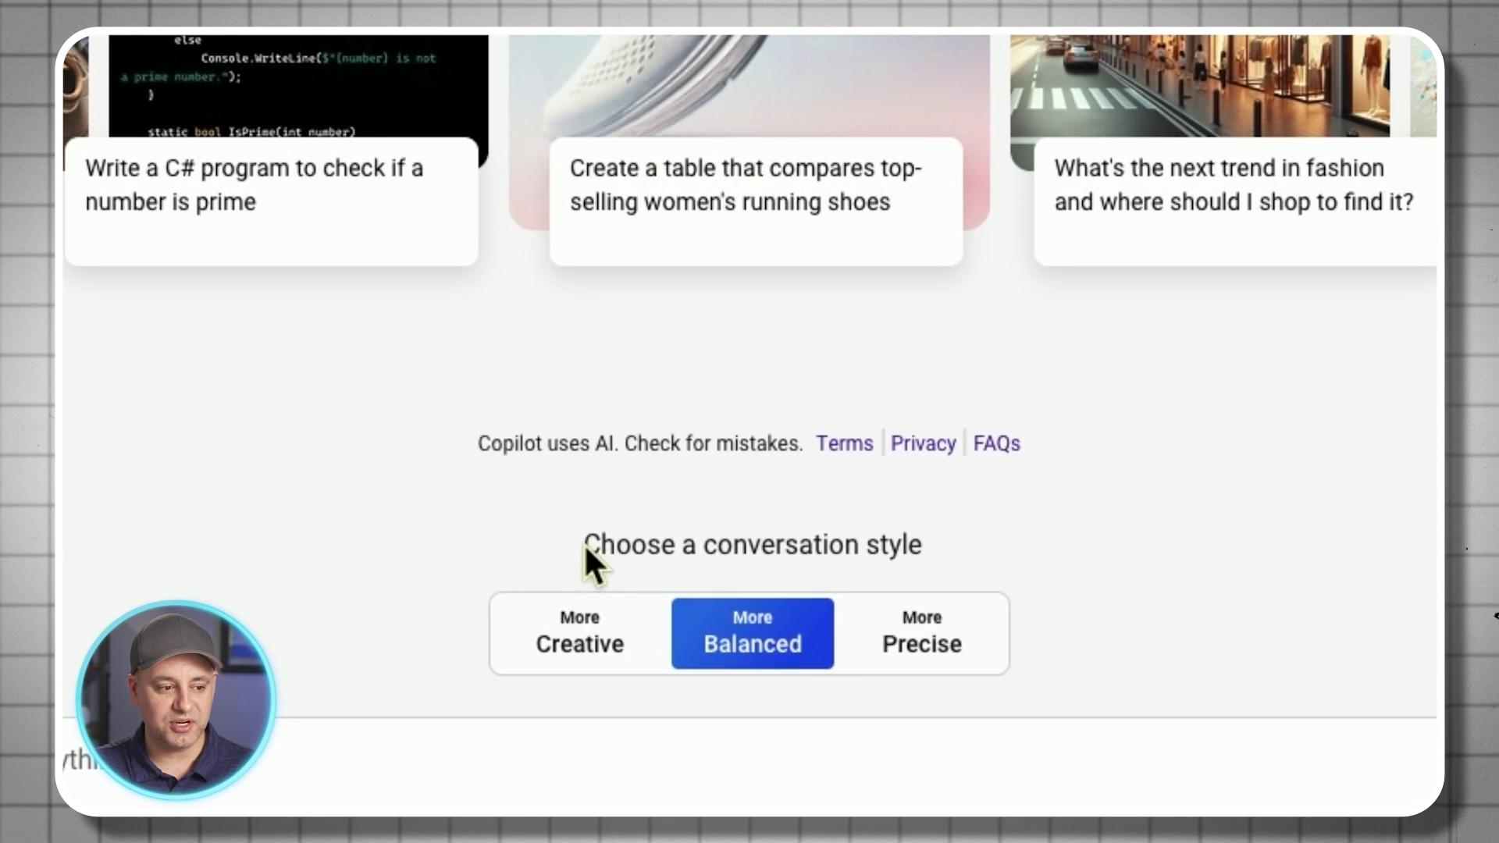
# - Switch Copilot's conversation style from Balanced to More Creative
pyautogui.click(596, 638)
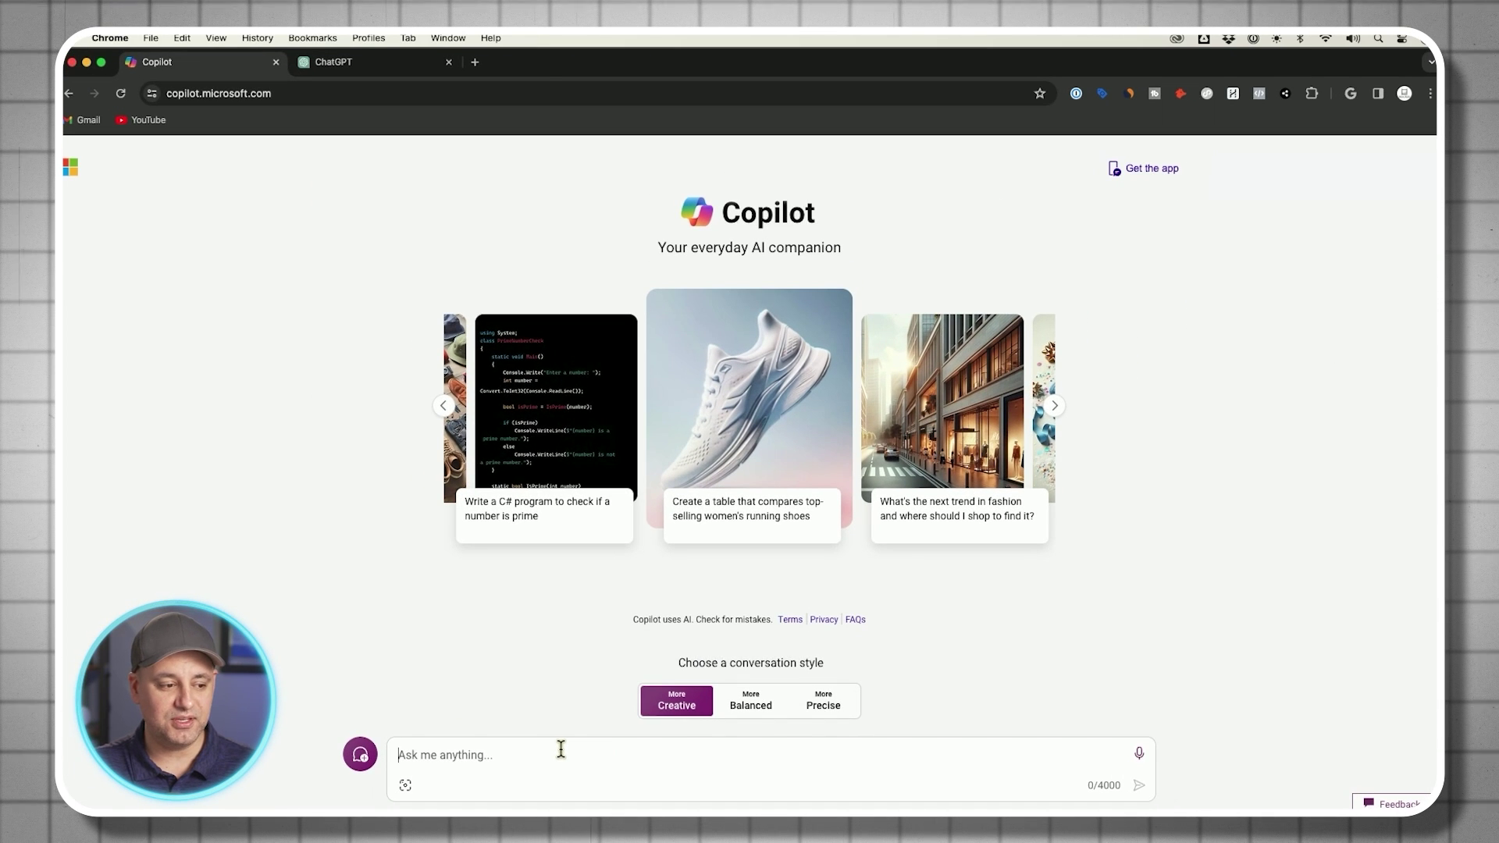
# - Paste the request for five video-production logo prompts into Copilot's prompt box
pyautogui.click(569, 753)
pyautogui.write('Craft 5 prompts I can use to create a logo for my video production business.')
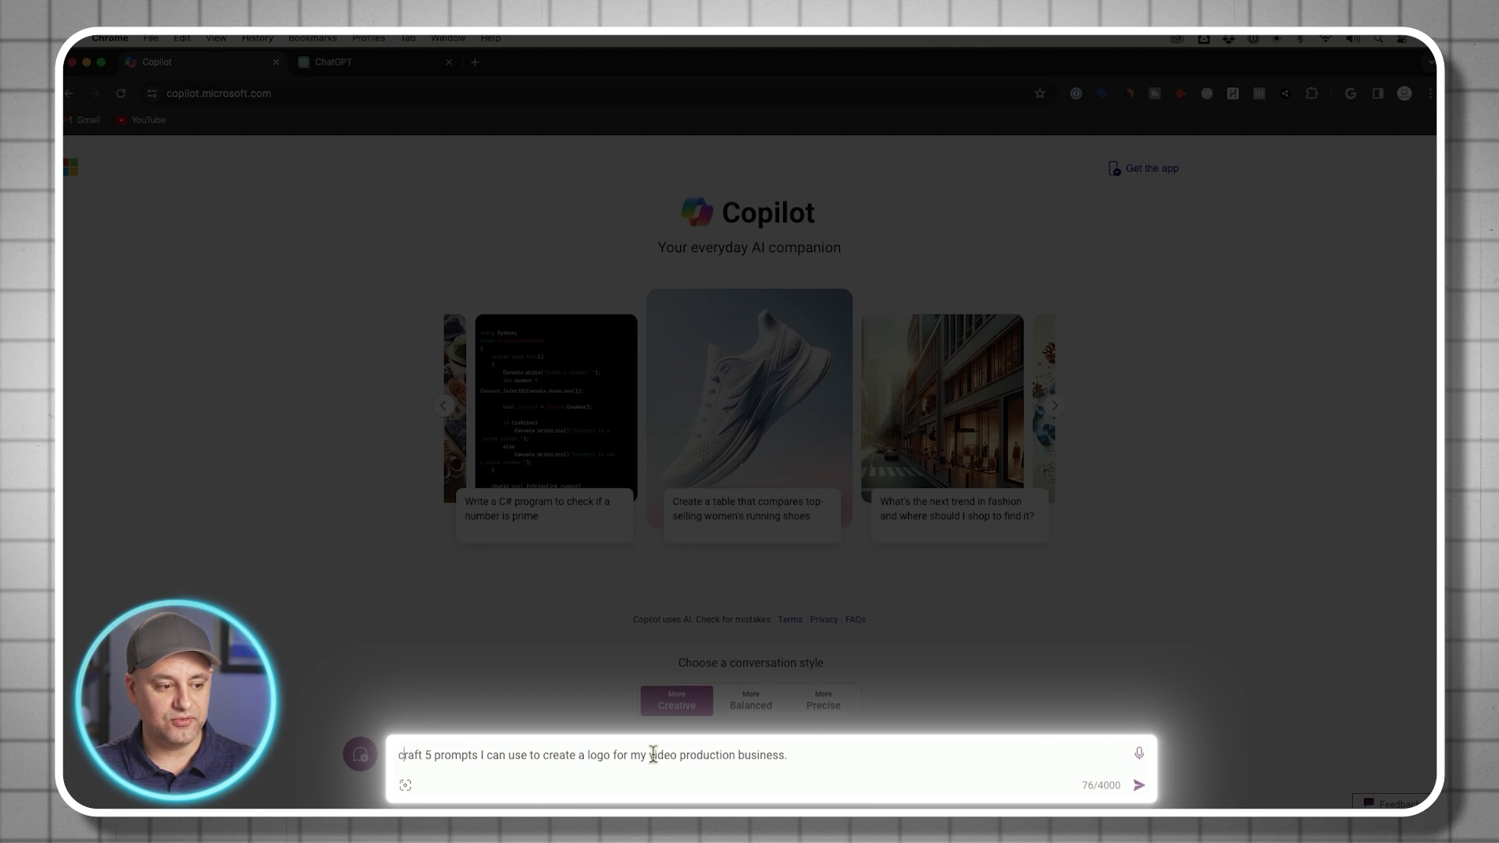
pyautogui.moveTo(649, 755); pyautogui.dragTo(761, 749)
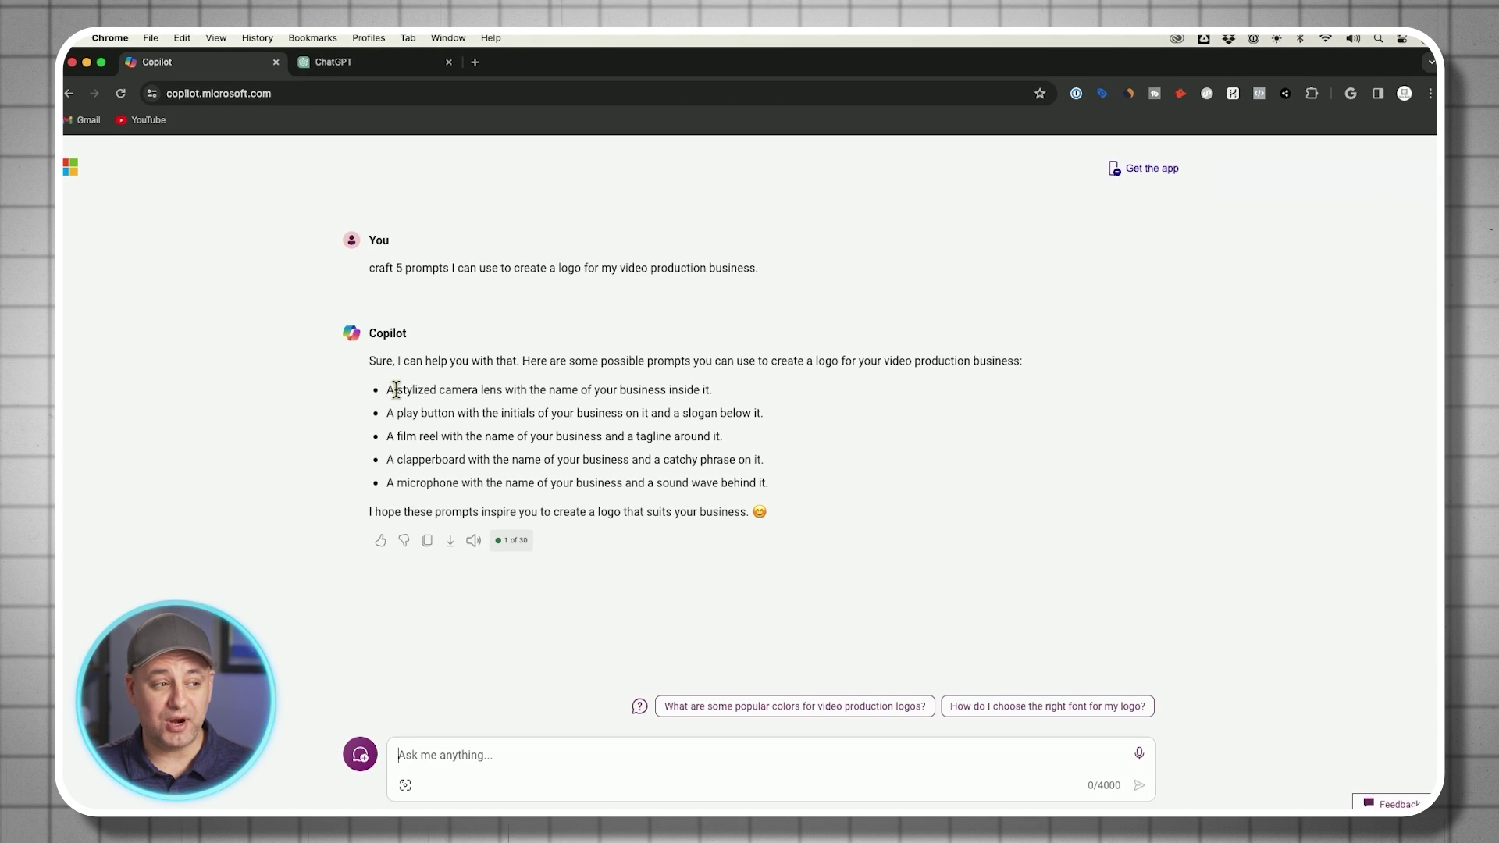
pyautogui.moveTo(388, 389); pyautogui.dragTo(853, 426)
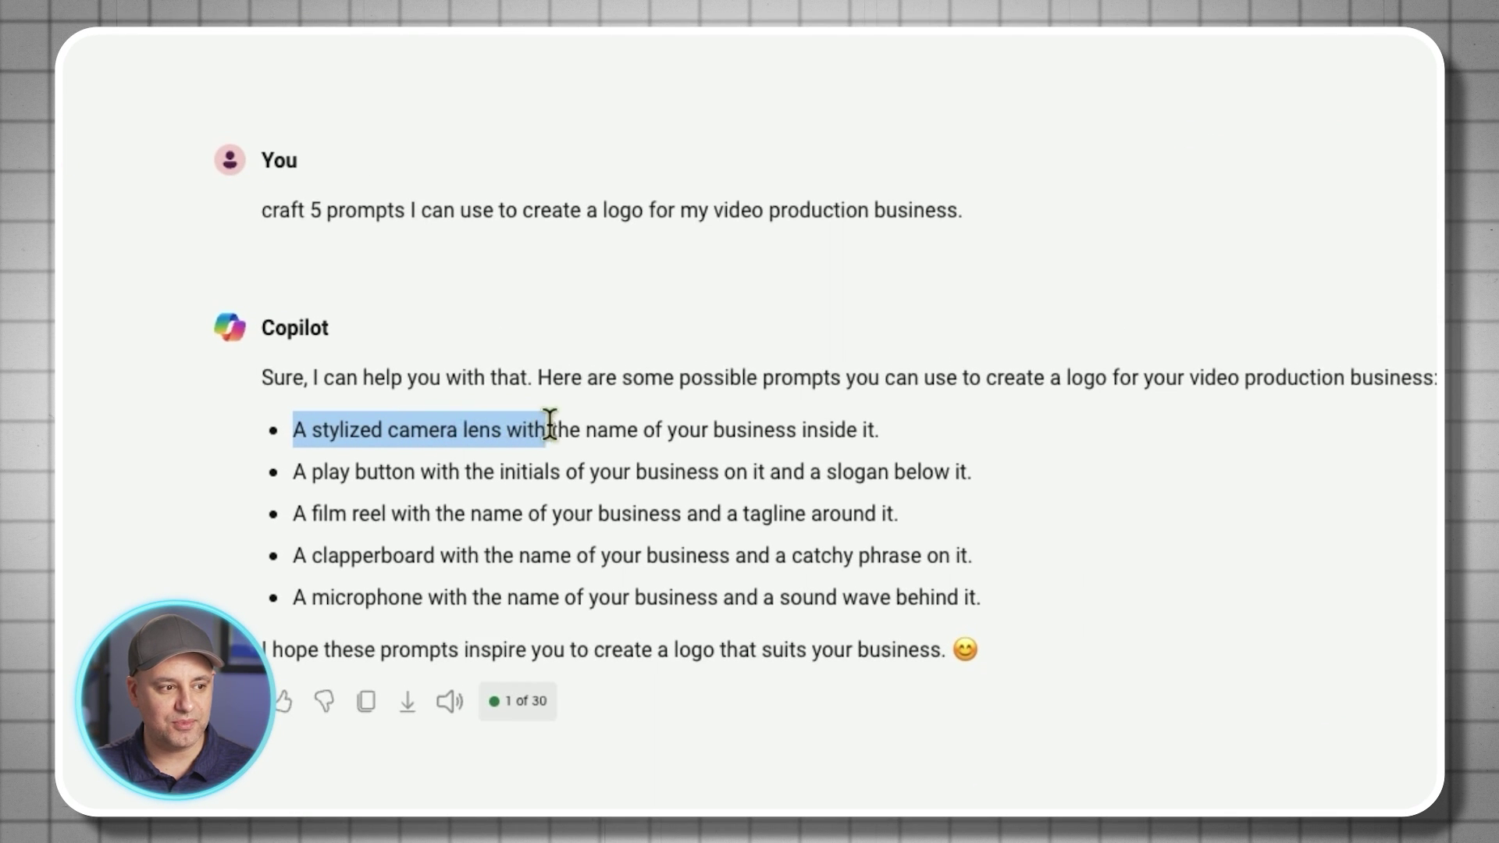
pyautogui.click(475, 476)
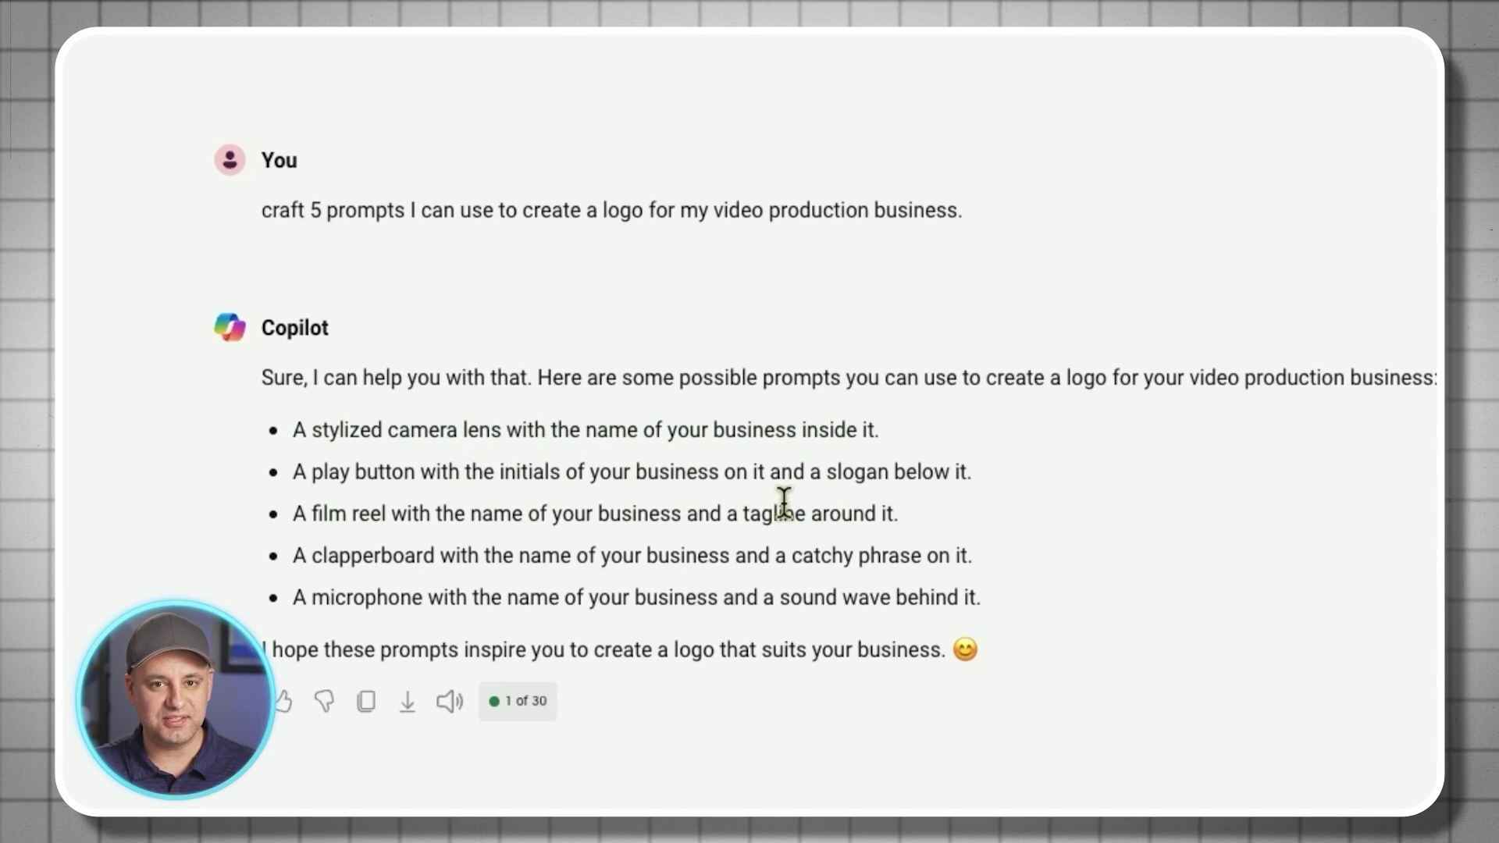
pyautogui.click(355, 63)
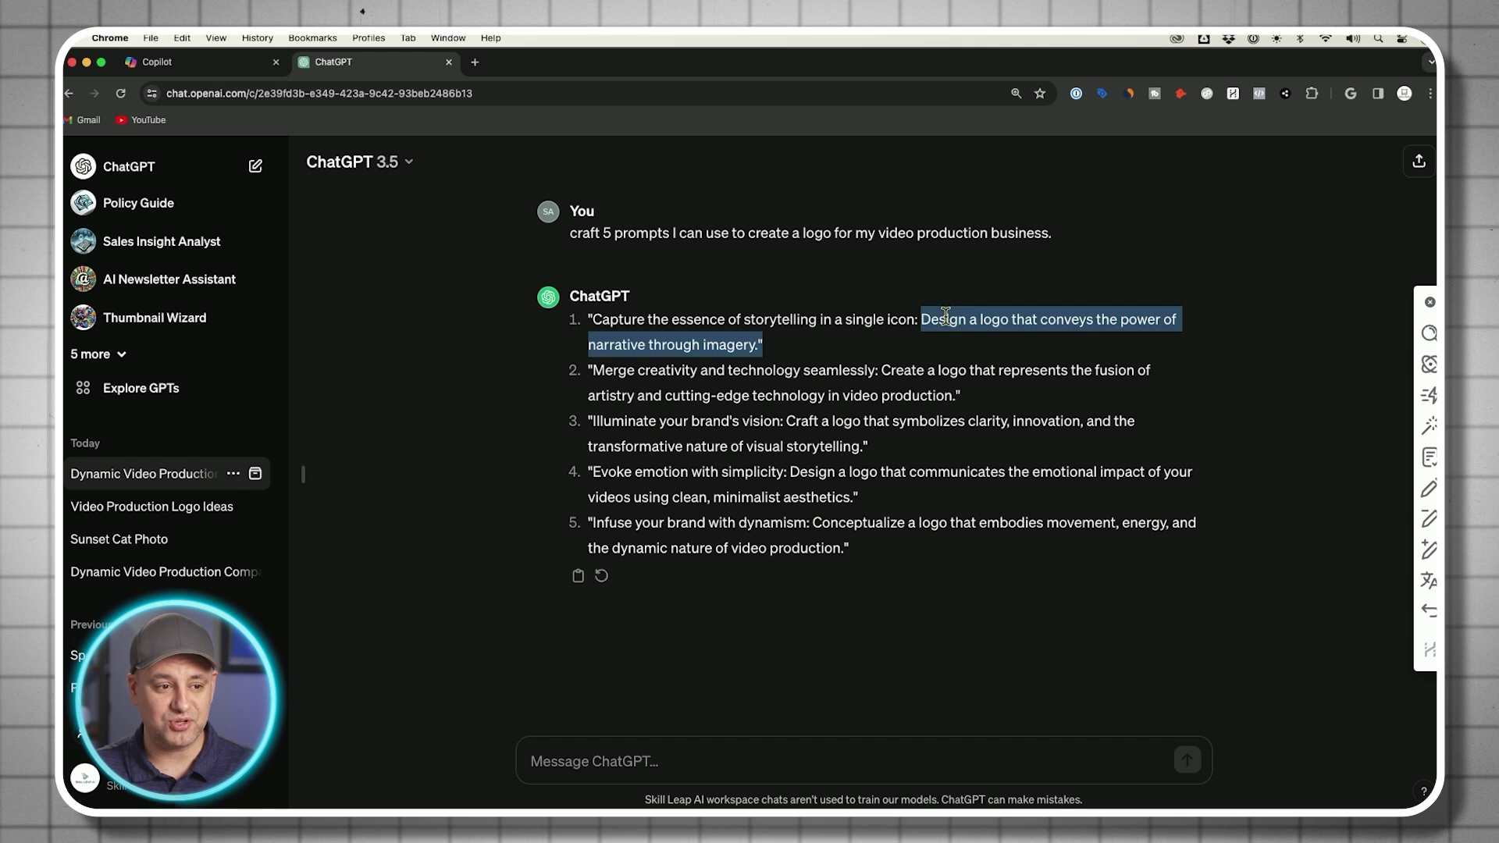
pyautogui.moveTo(883, 369); pyautogui.dragTo(961, 395)
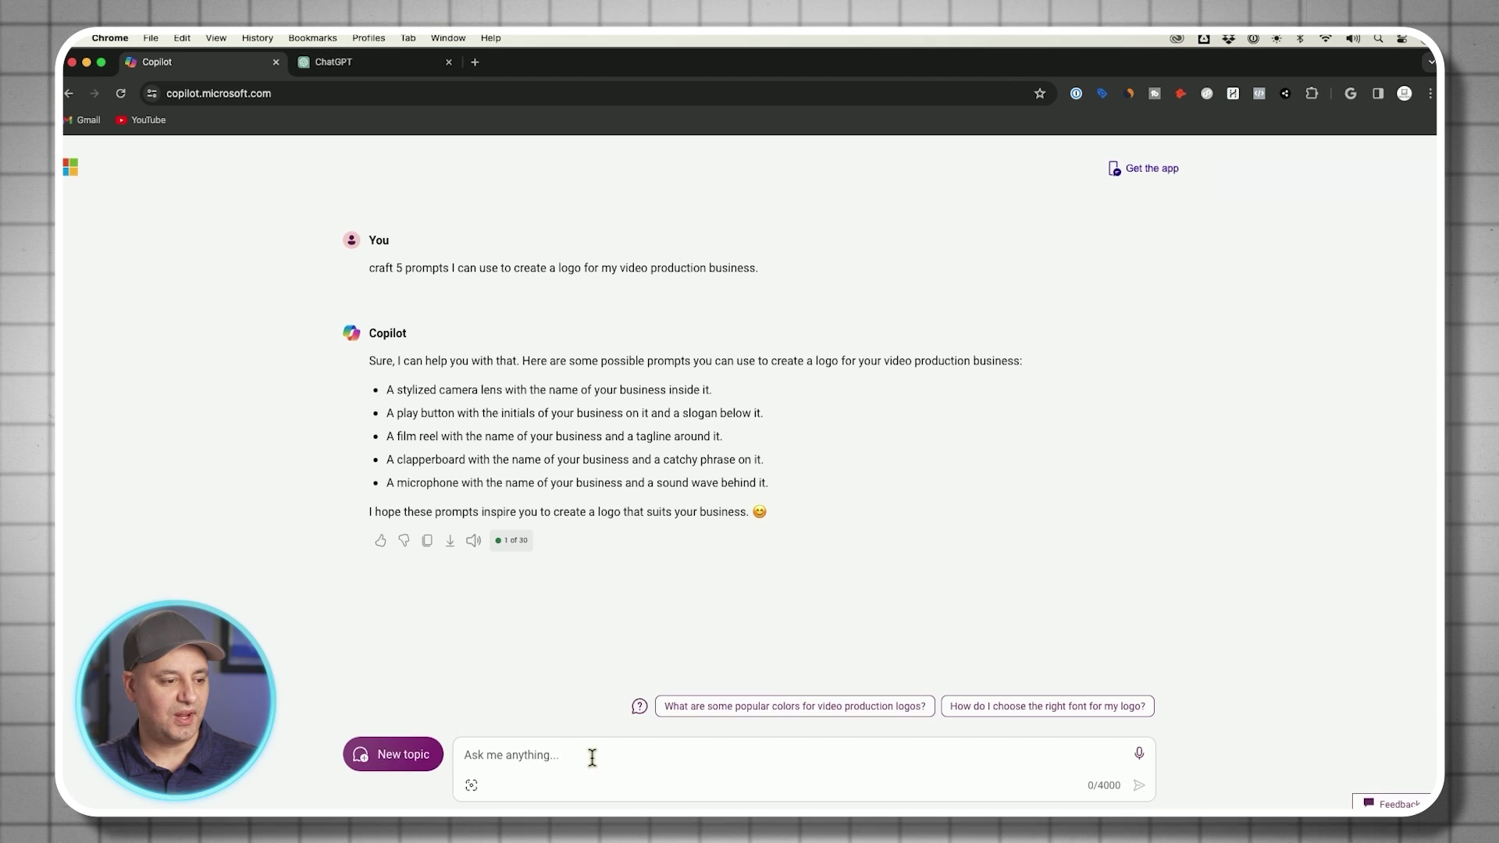
pyautogui.click(593, 754)
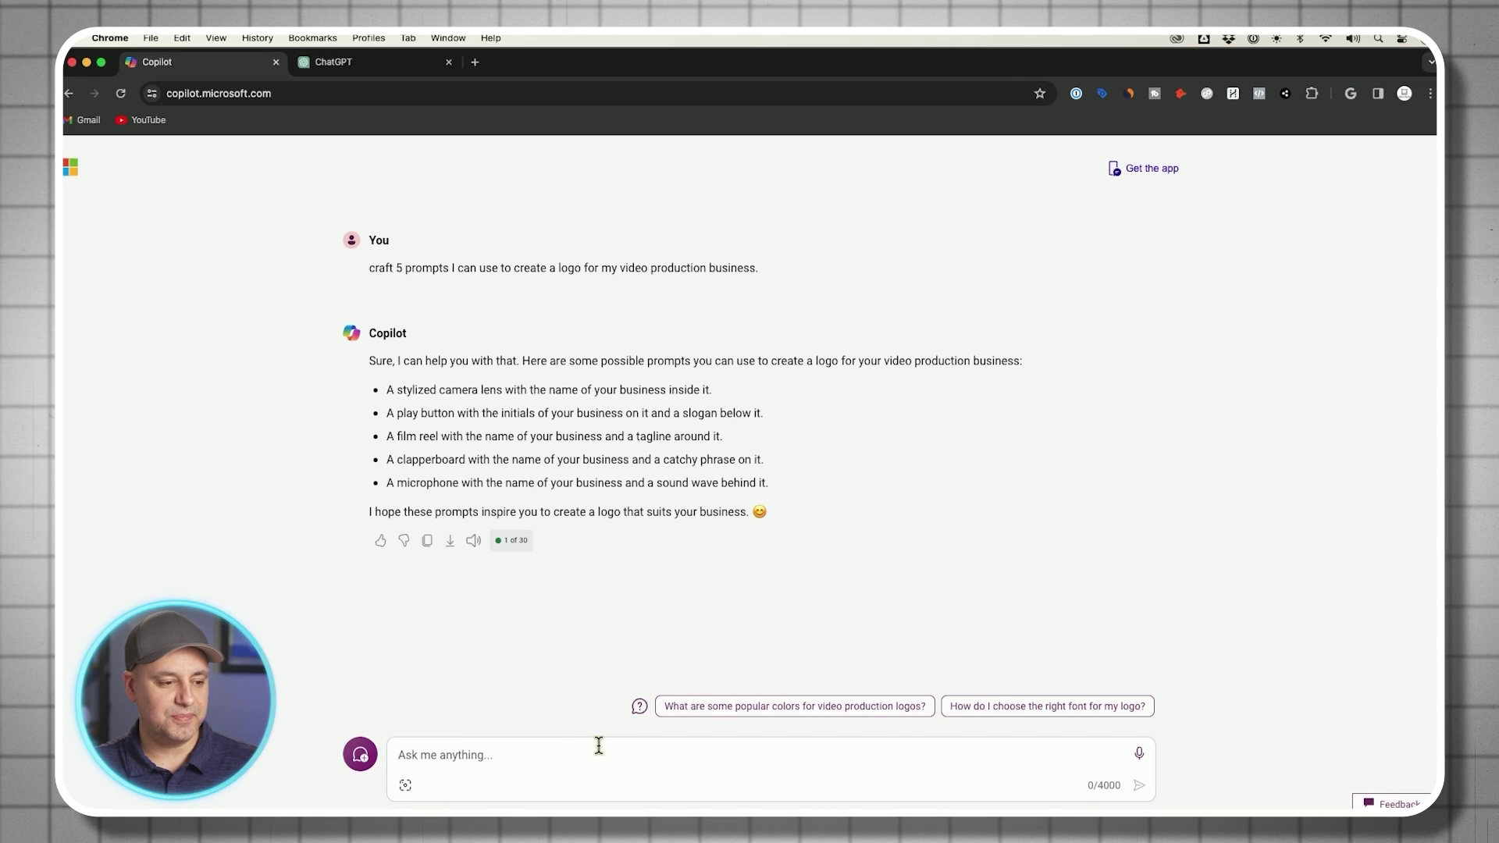
# - Send the artistry-and-technology logo prompt and open the camera-and-horse result in Designer
pyautogui.write('Create a logo that represents the fusion of artistry and cutting edge technology in video production.')
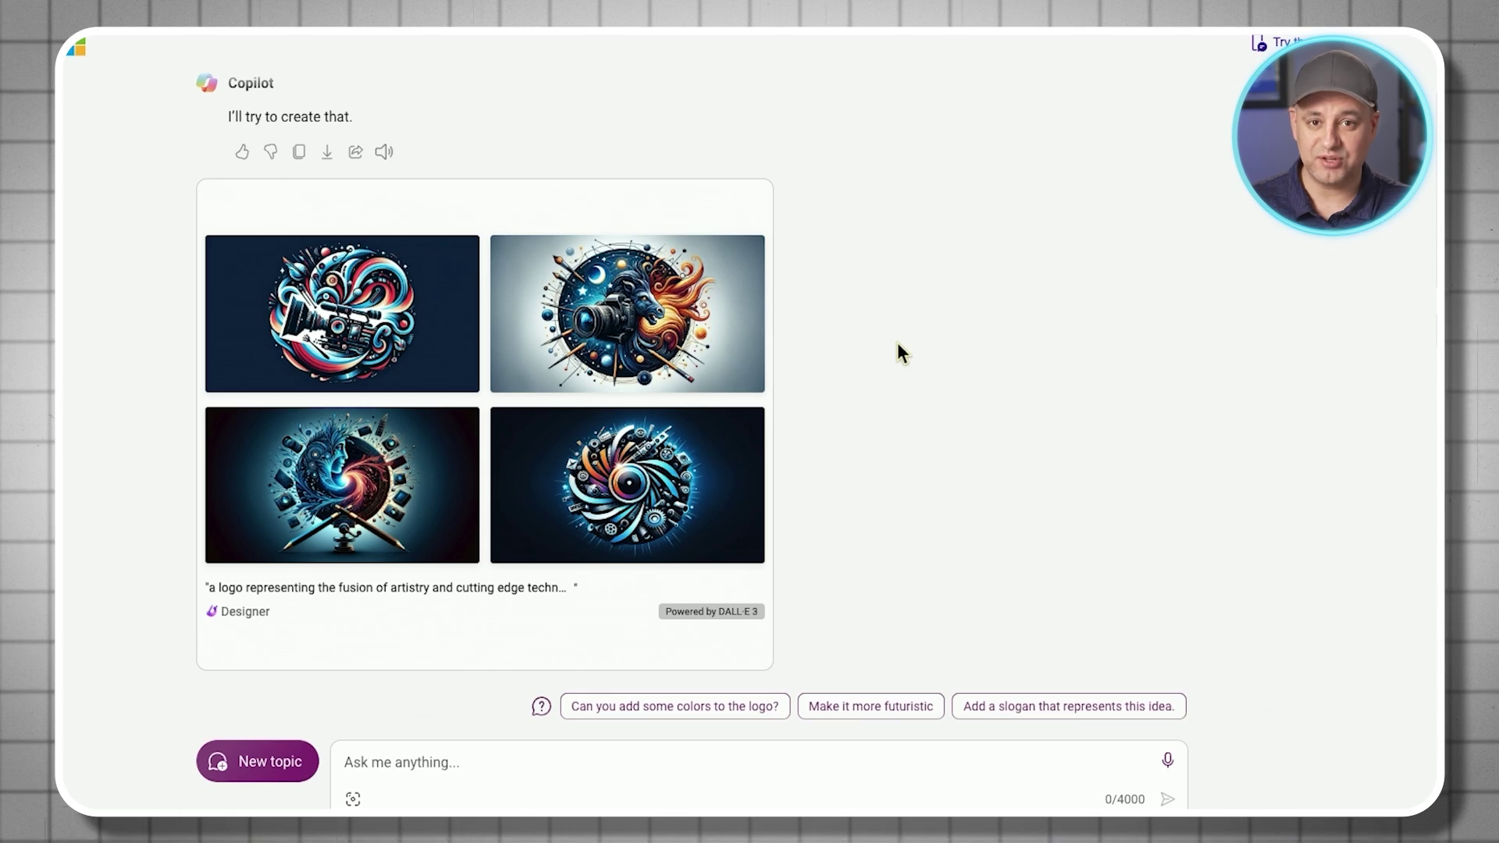
pyautogui.click(722, 342)
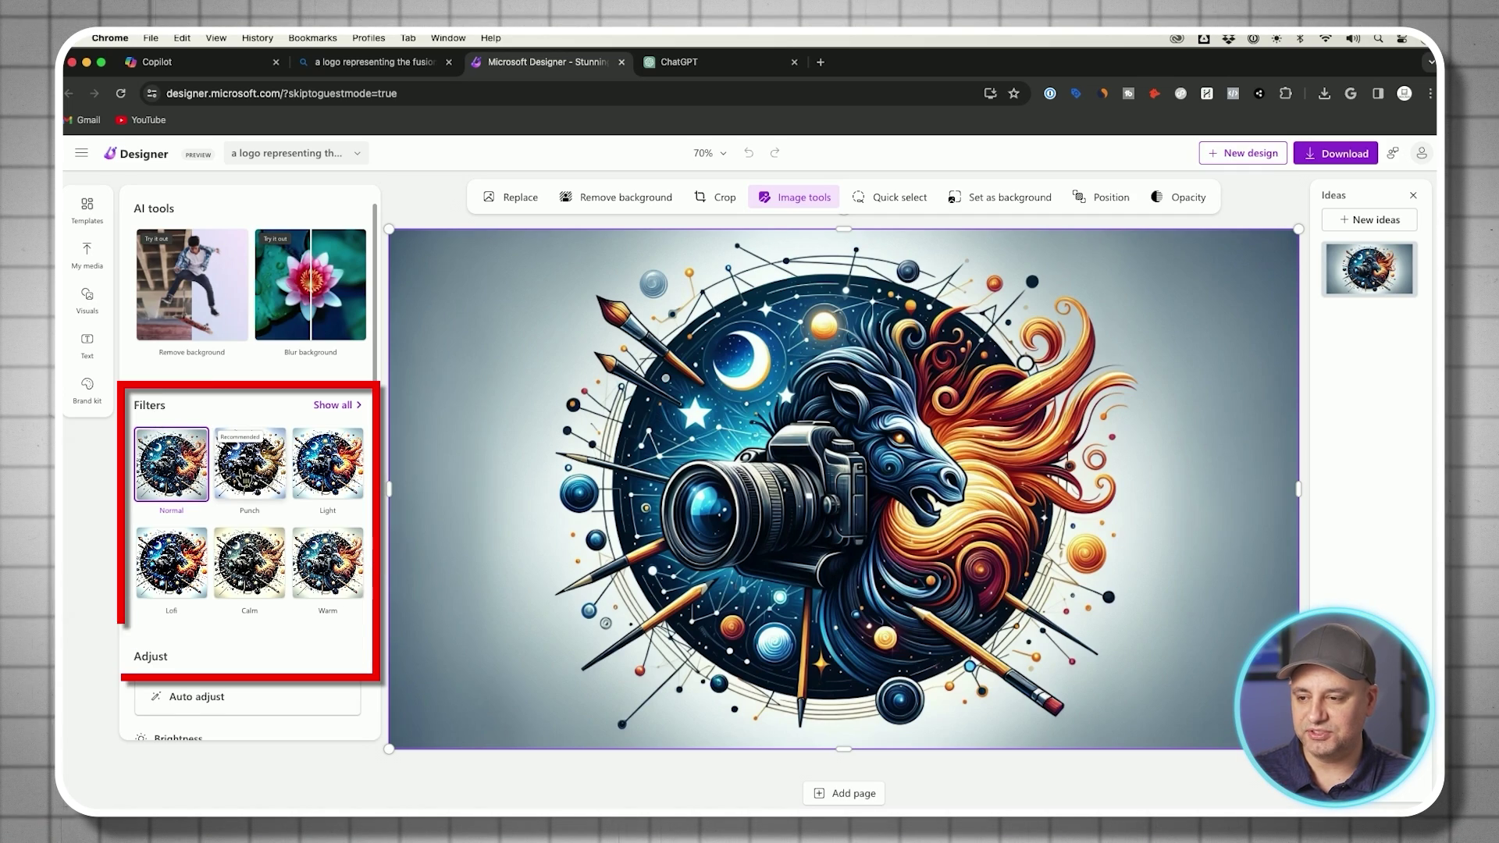
# - Apply the Punch filter at intensity 33 and remove the logo's background
pyautogui.click(249, 464)
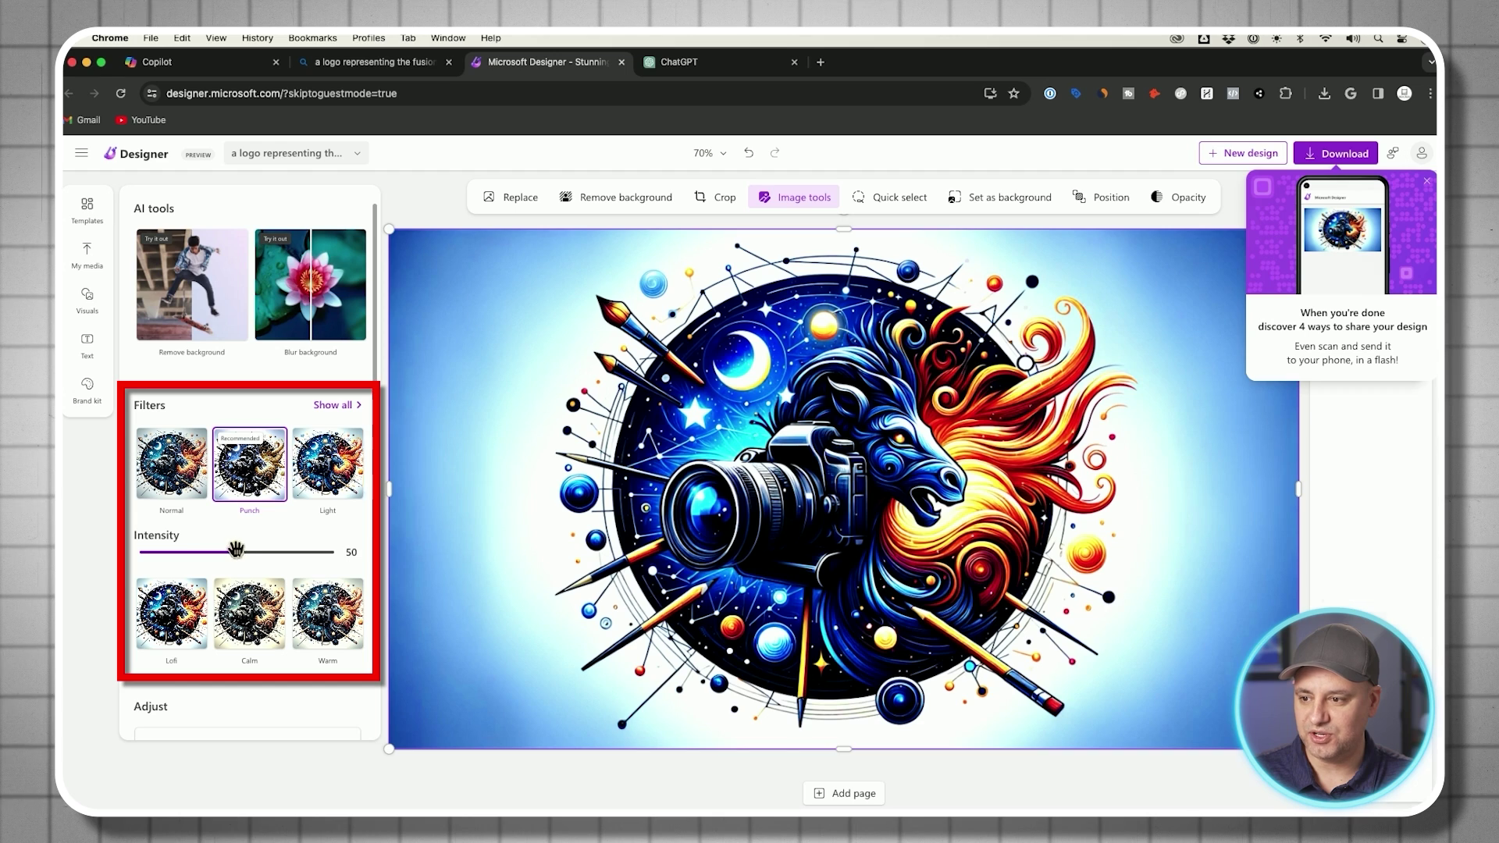
pyautogui.moveTo(245, 555); pyautogui.dragTo(203, 556)
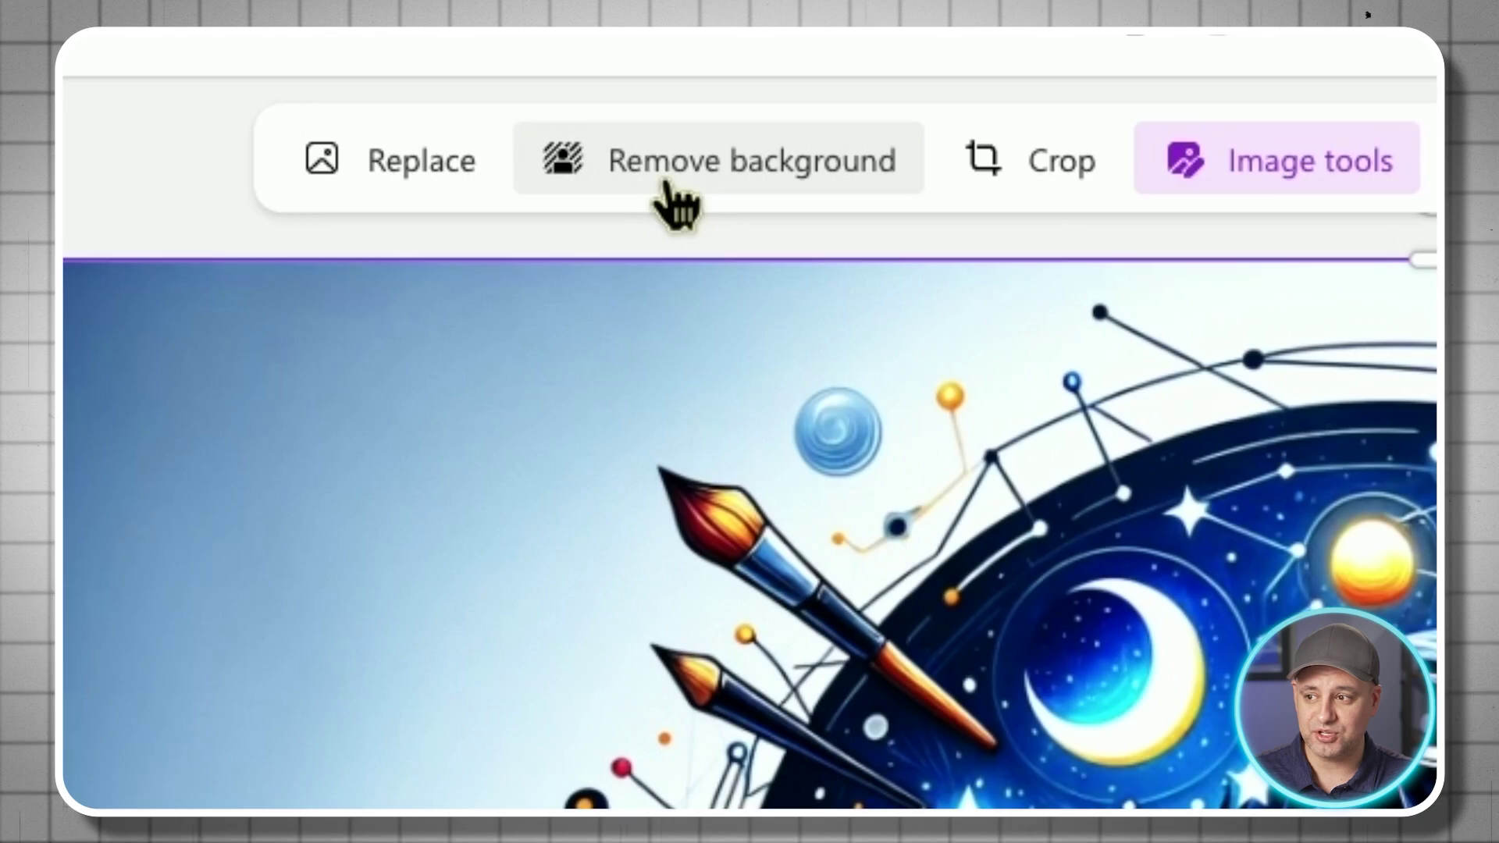
pyautogui.click(667, 184)
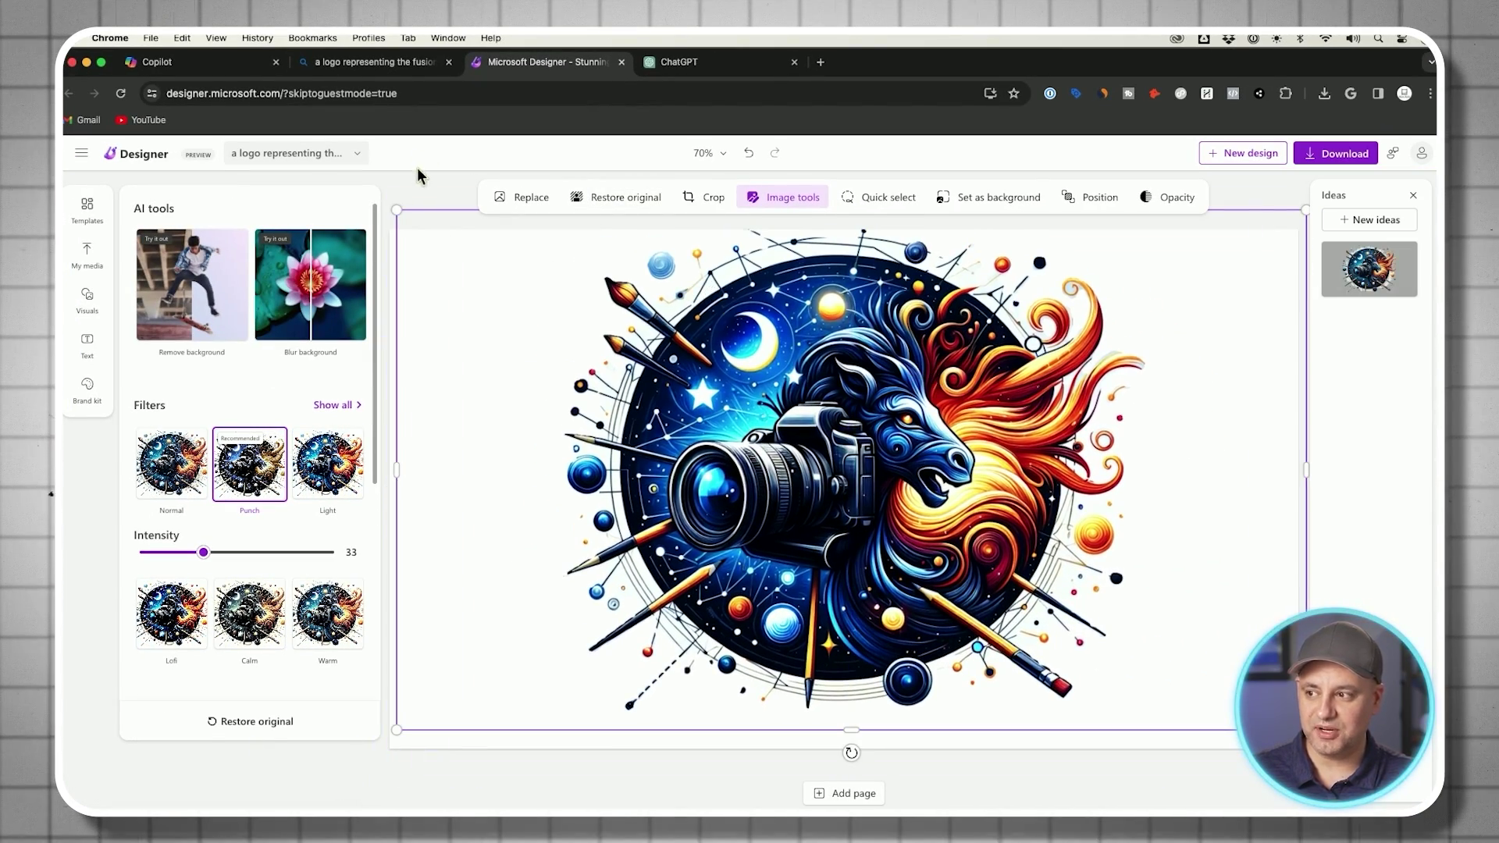
# - Shrink and raise the logo, then add a heading reading 'SKILL LEAP AI' below it
pyautogui.moveTo(397, 205); pyautogui.dragTo(661, 358)
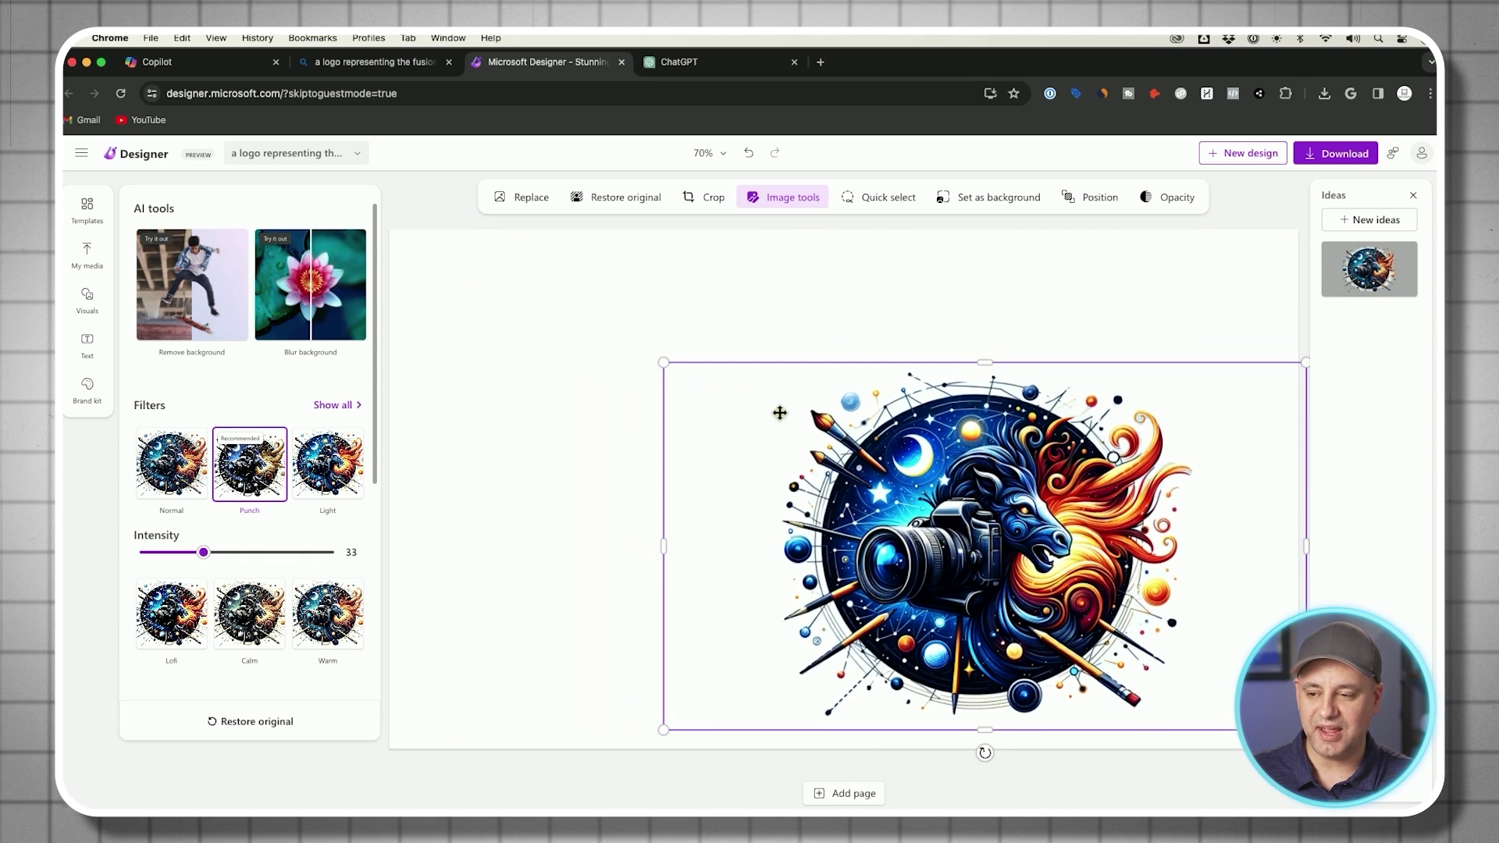
pyautogui.moveTo(890, 425); pyautogui.dragTo(755, 304)
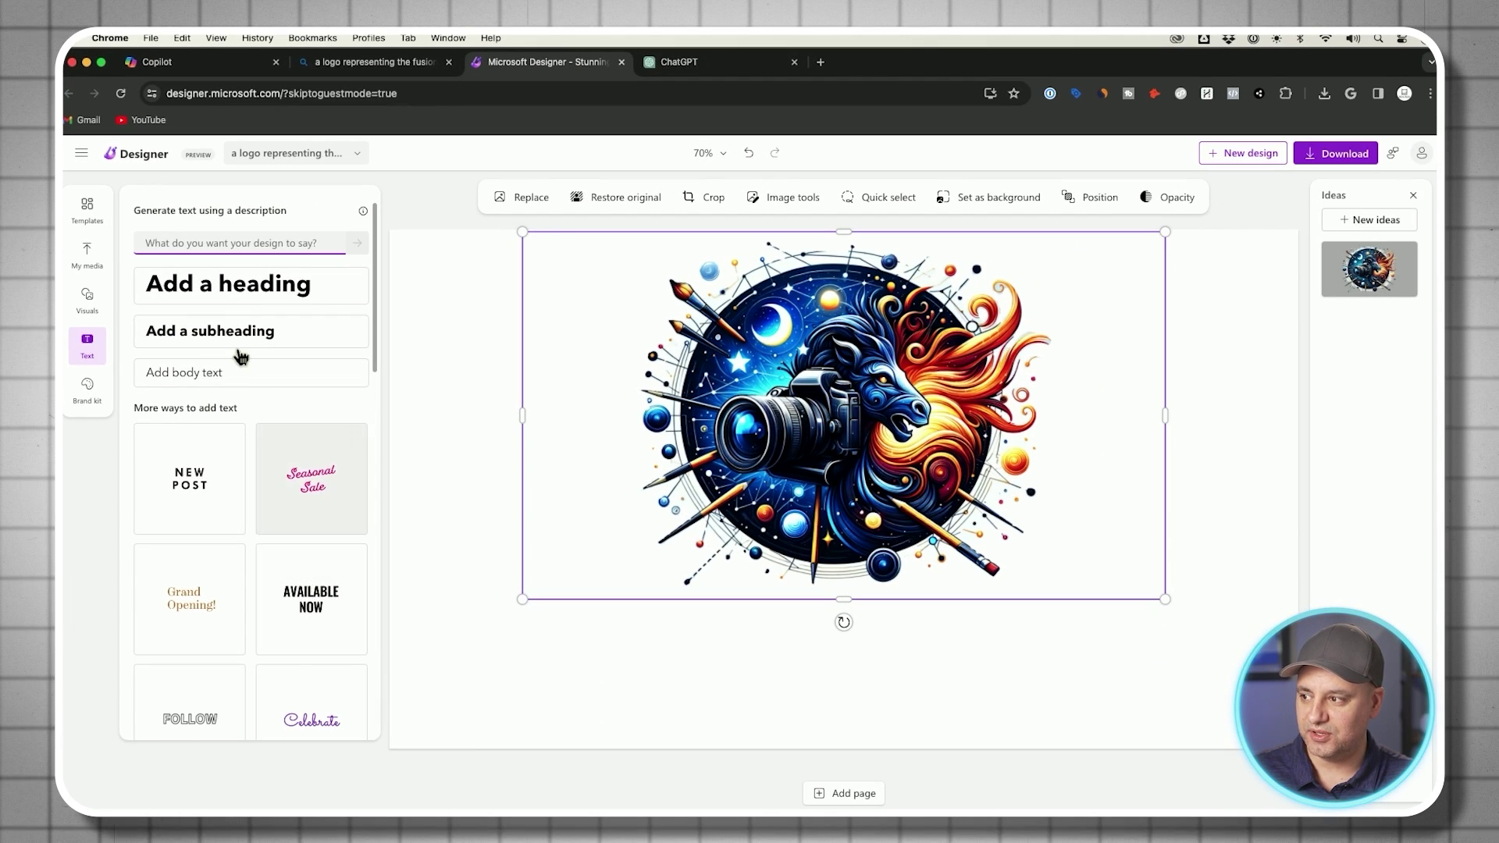
pyautogui.moveTo(885, 656); pyautogui.dragTo(885, 659)
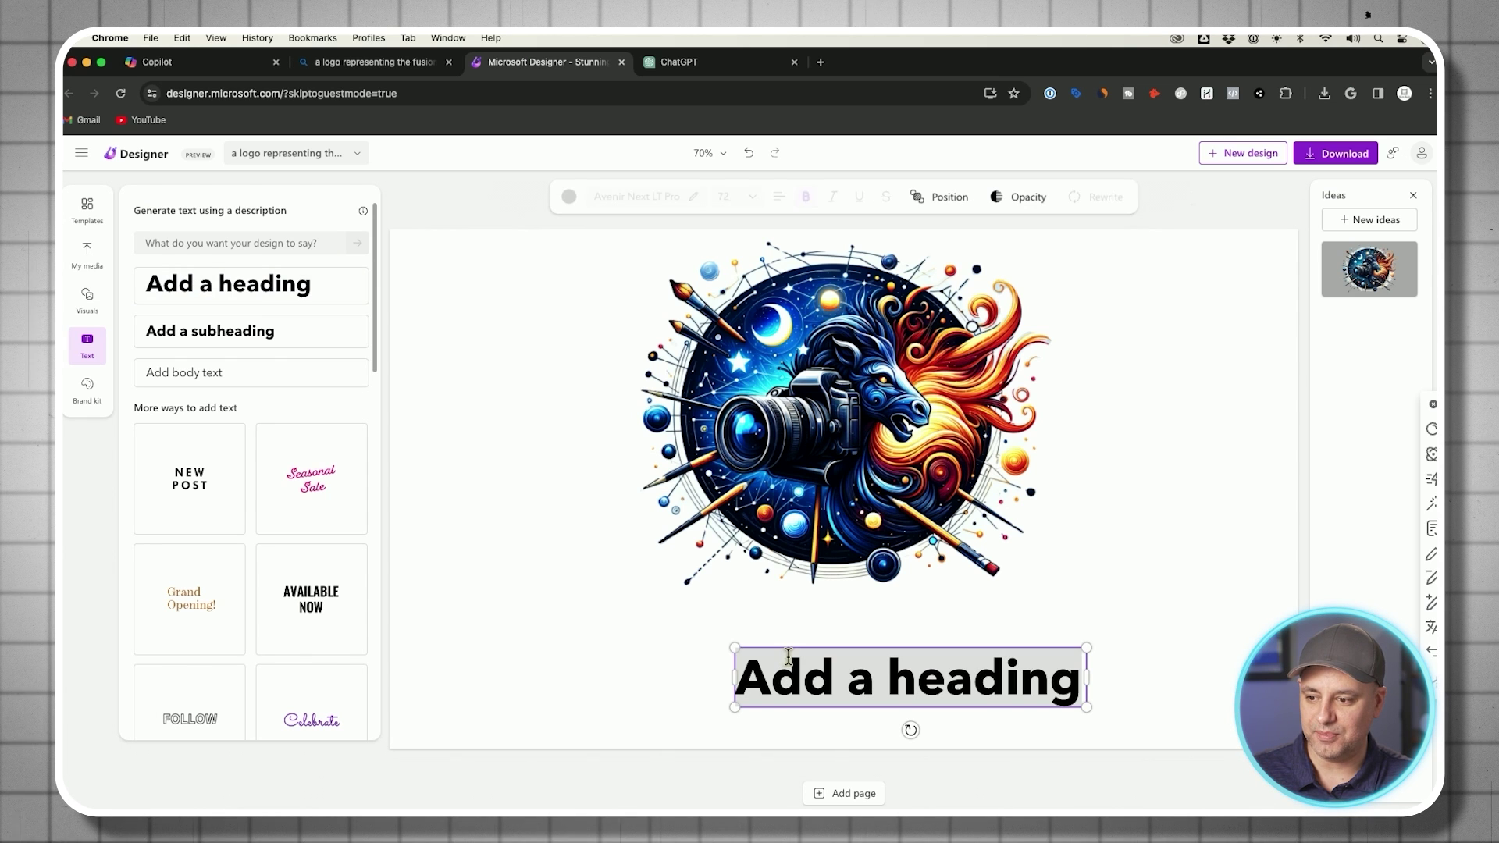
pyautogui.click(878, 669)
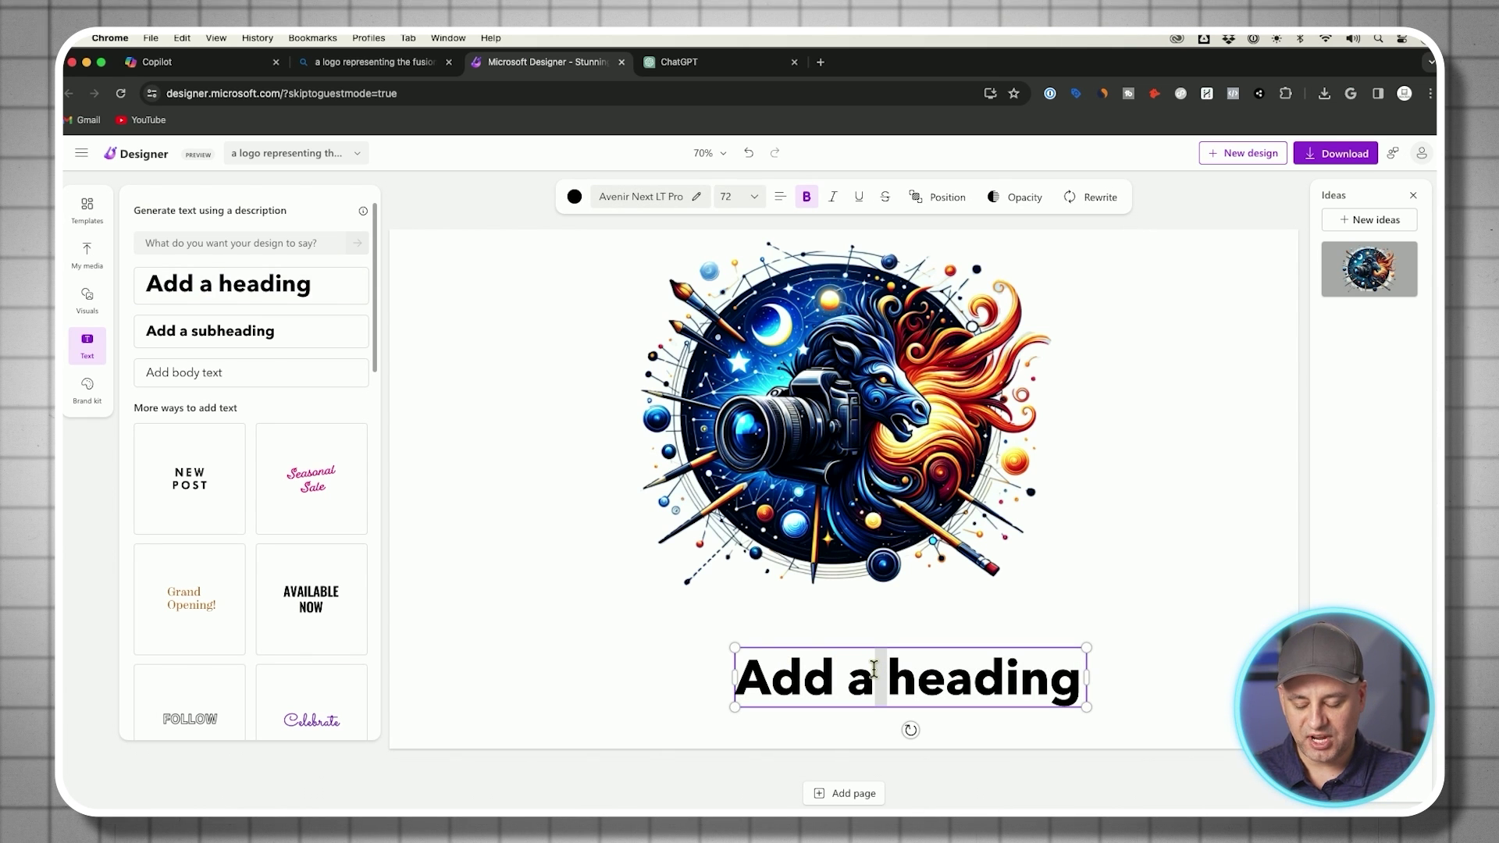
pyautogui.press('super+a')
pyautogui.write('SKILL LEAP AI')
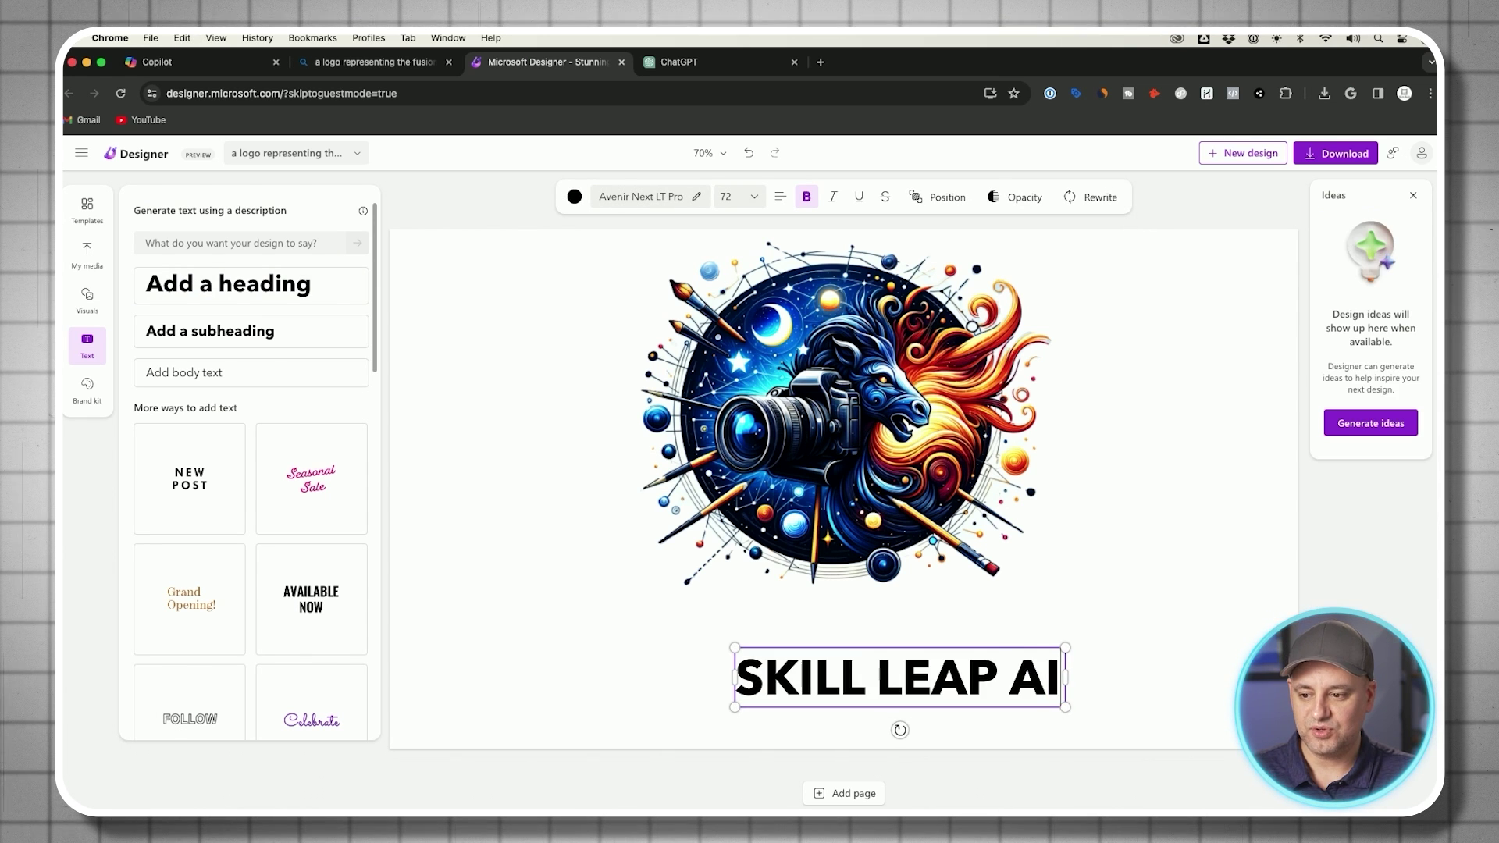
# - Enlarge the SKILL LEAP AI heading to size 97 and centre it under the logo
pyautogui.click(887, 609)
pyautogui.click(903, 663)
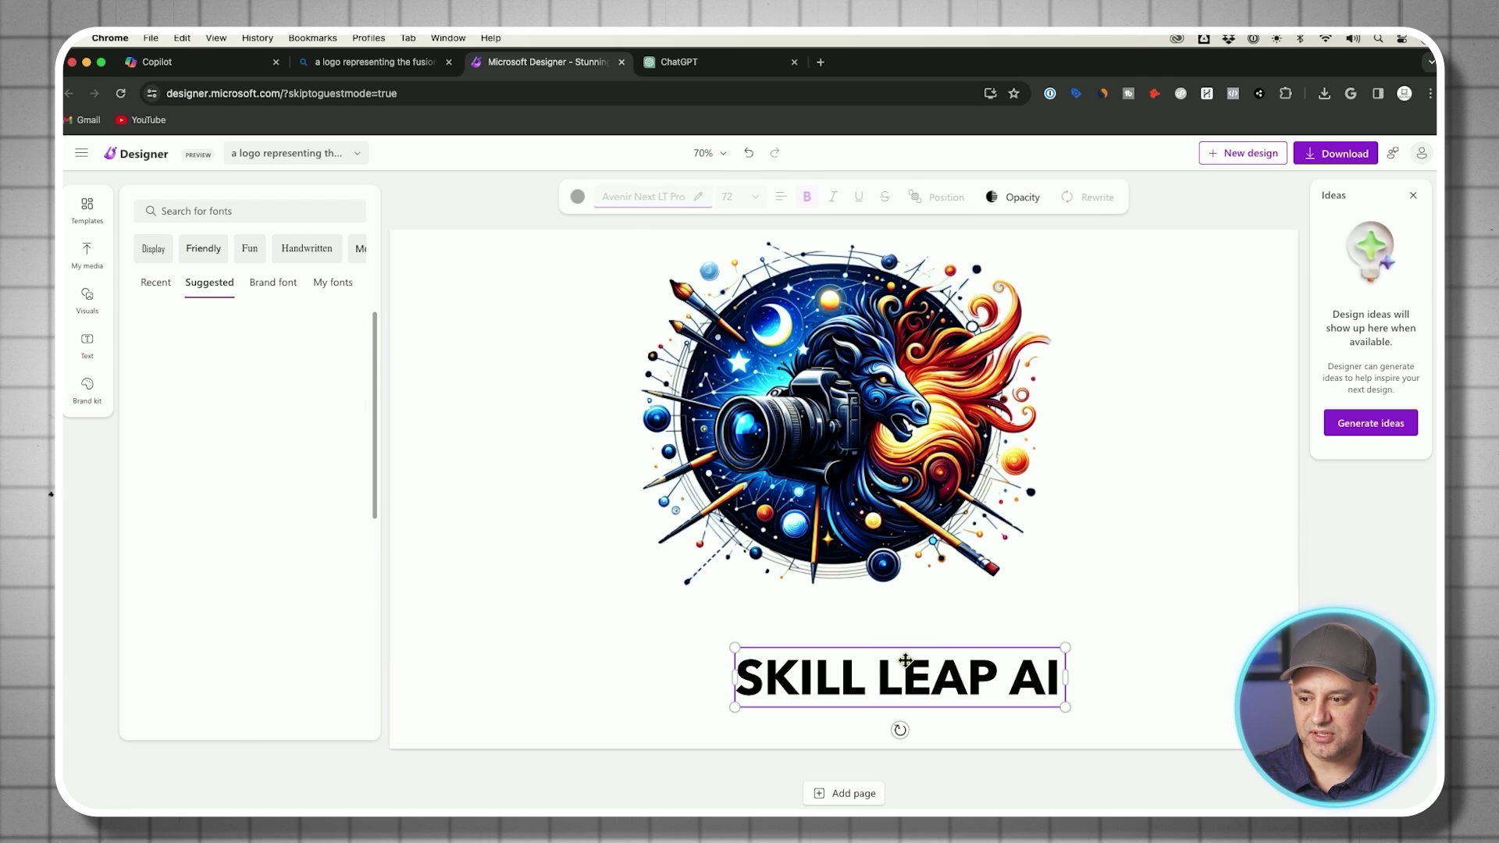
pyautogui.moveTo(931, 645); pyautogui.dragTo(875, 623)
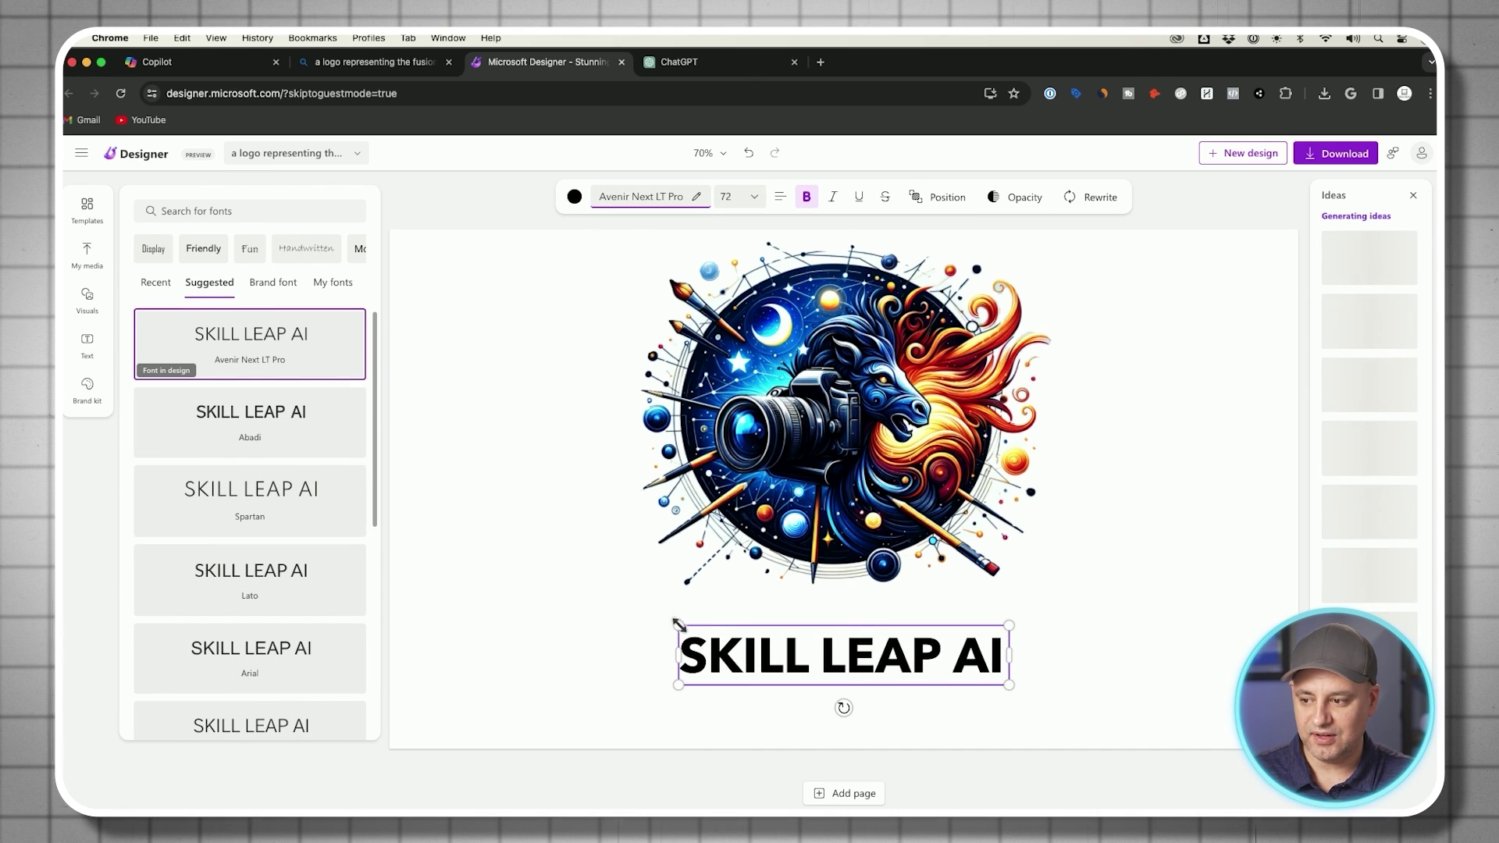
pyautogui.moveTo(679, 625); pyautogui.dragTo(566, 570)
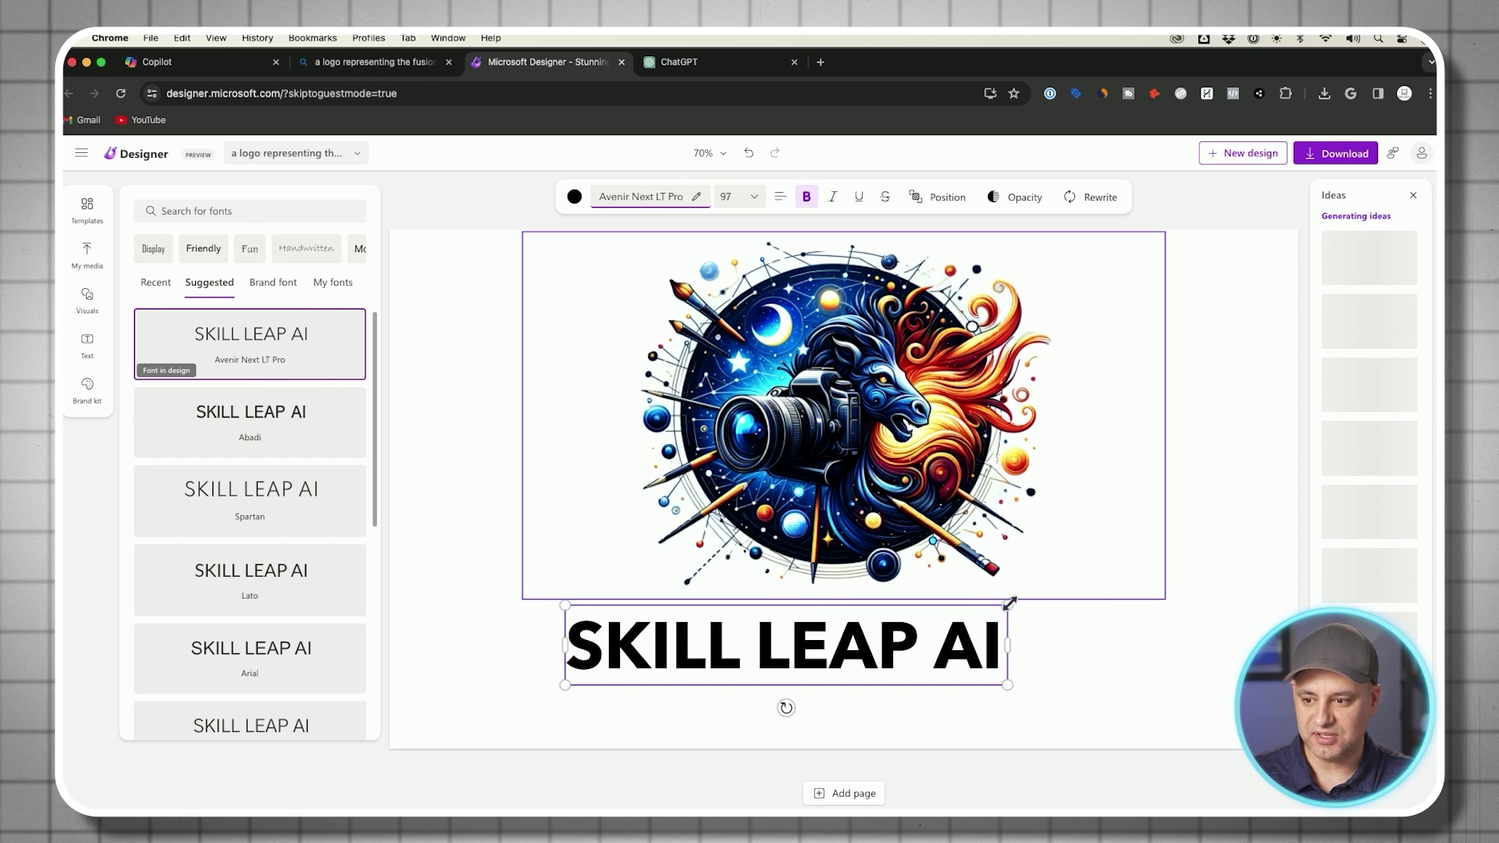
pyautogui.moveTo(874, 645); pyautogui.dragTo(931, 645)
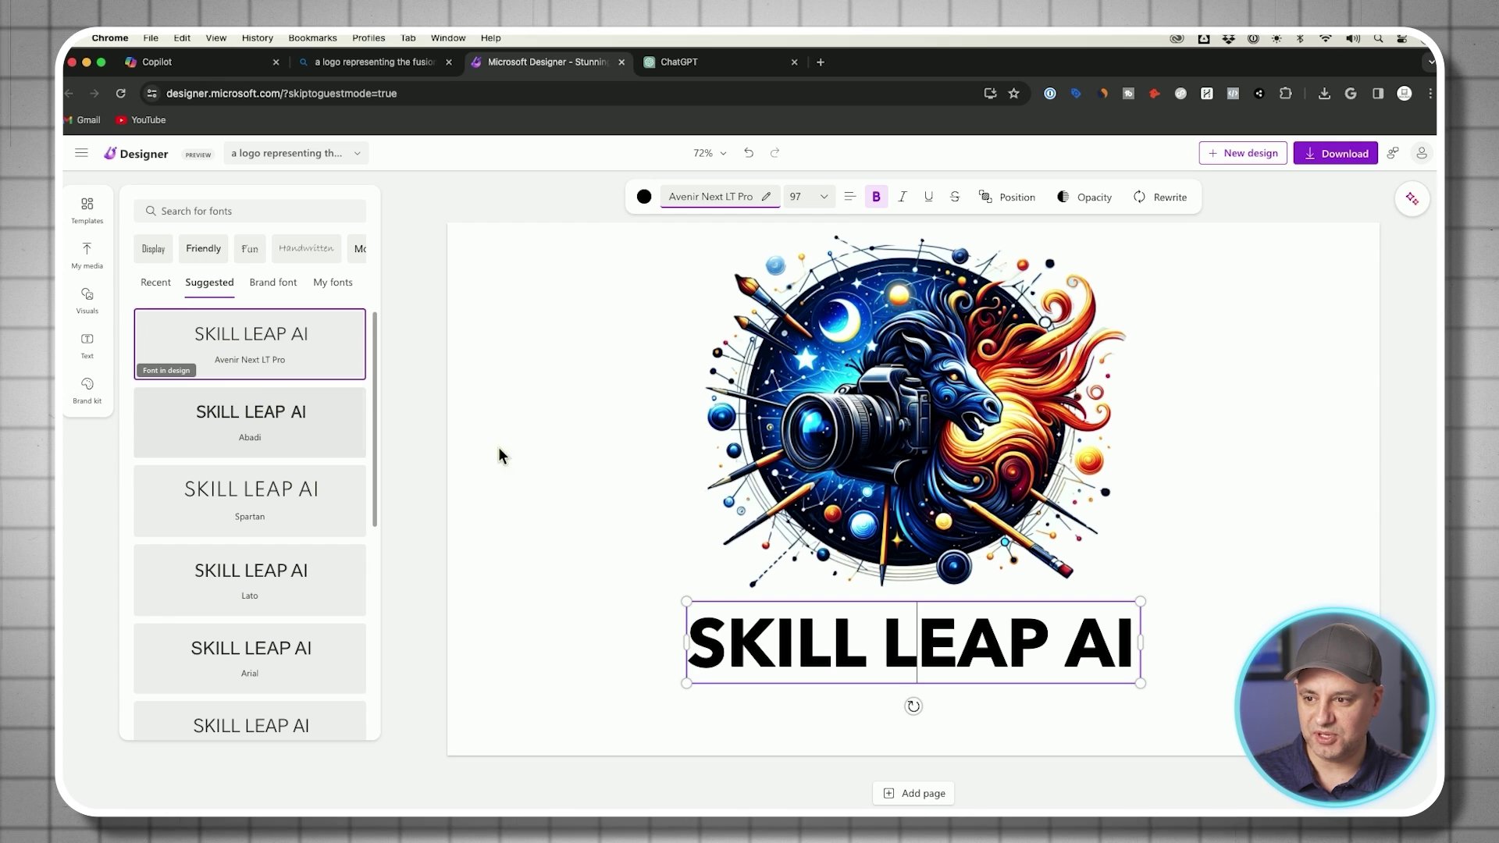
# - Try Abadi, Spartan, Lato and Amaranth, settling on Red Rose for the SKILL LEAP AI heading
pyautogui.click(255, 406)
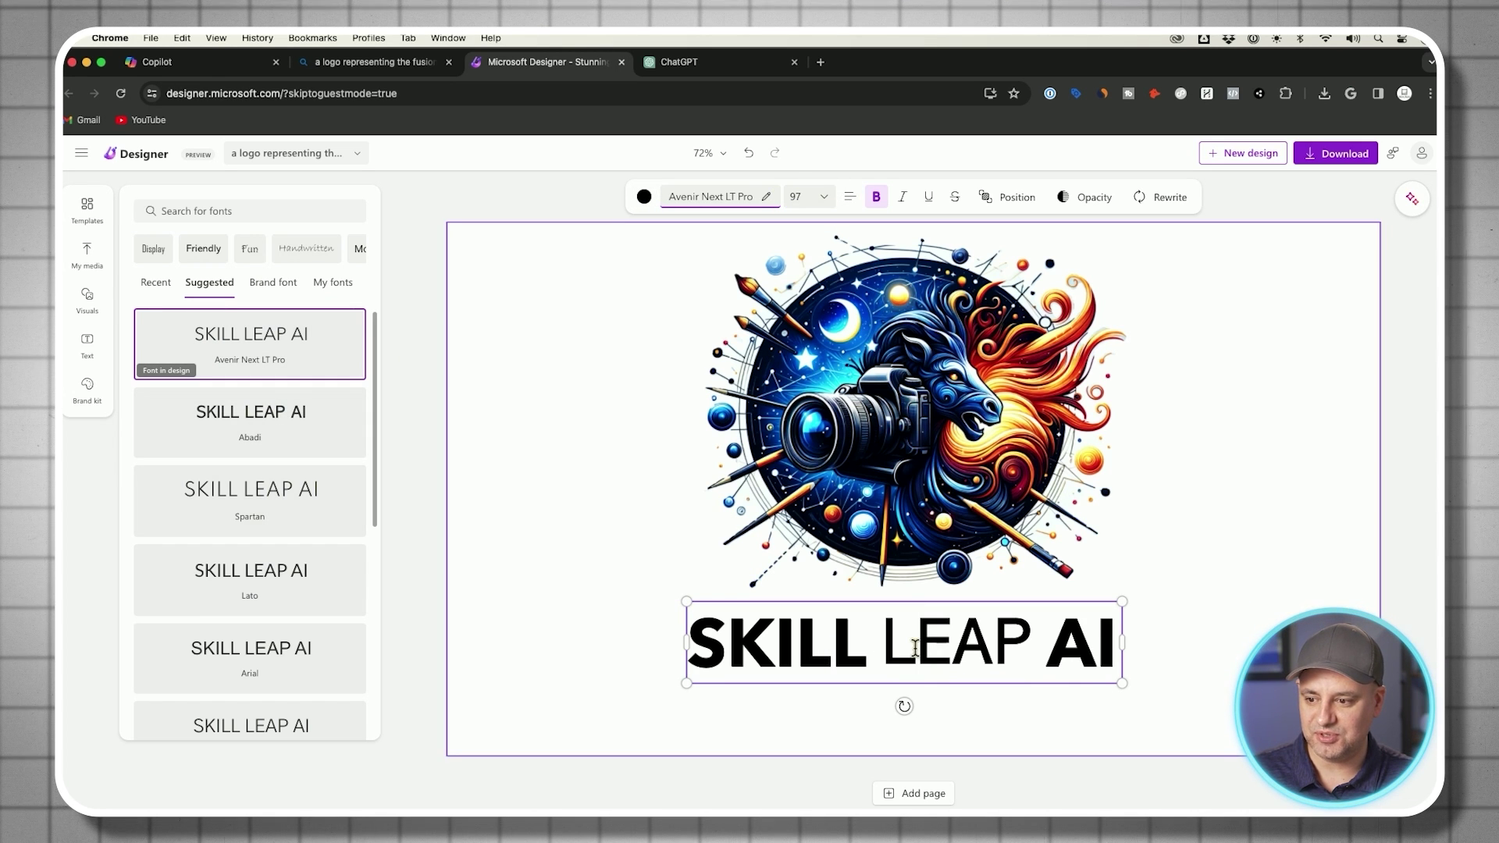
pyautogui.tripleClick(881, 649)
pyautogui.click(225, 497)
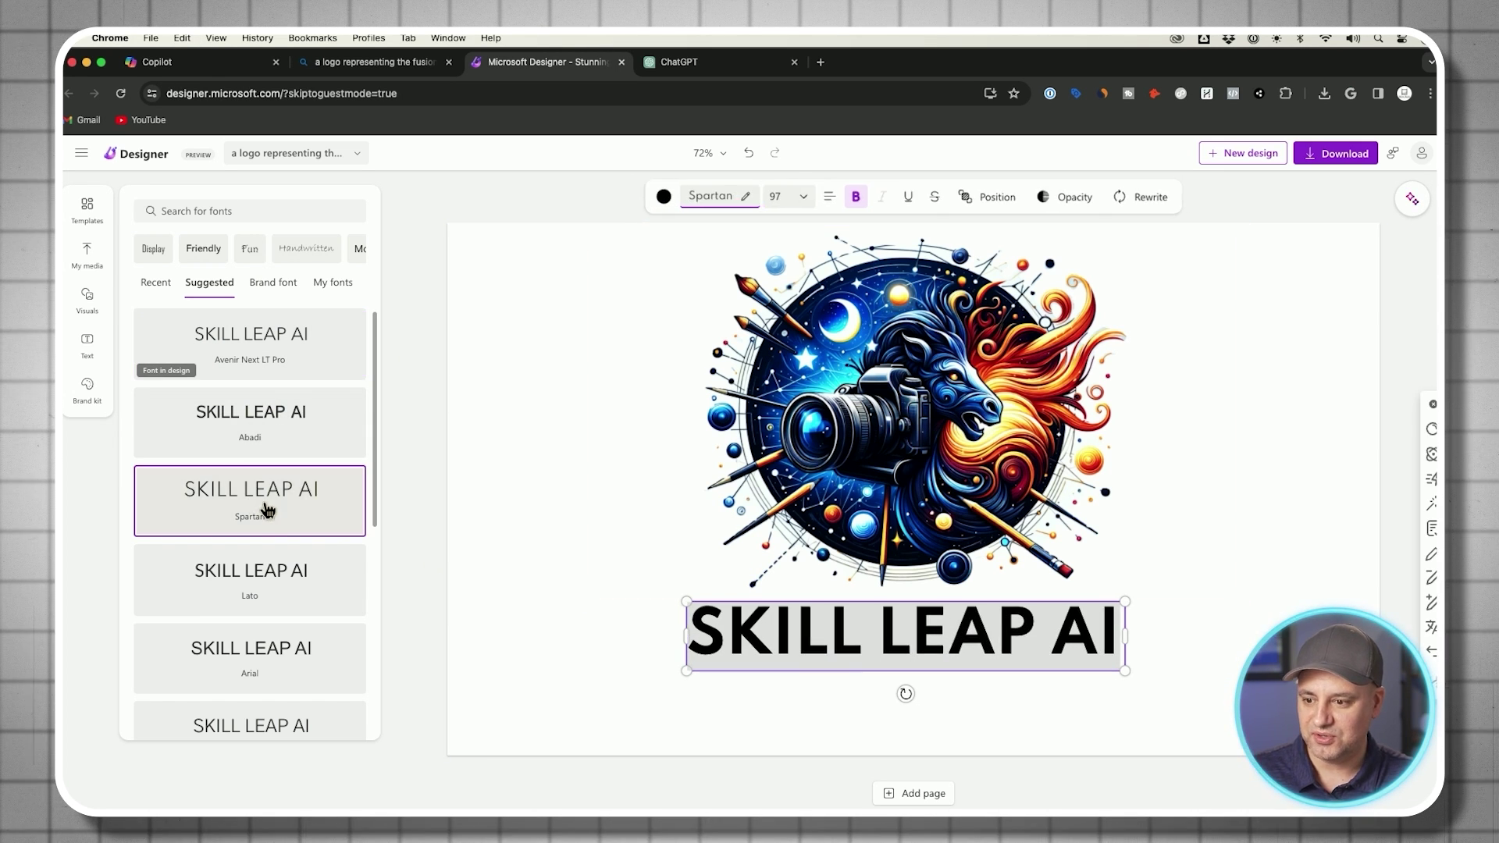
pyautogui.click(272, 585)
pyautogui.scroll(-2, 272, 587)
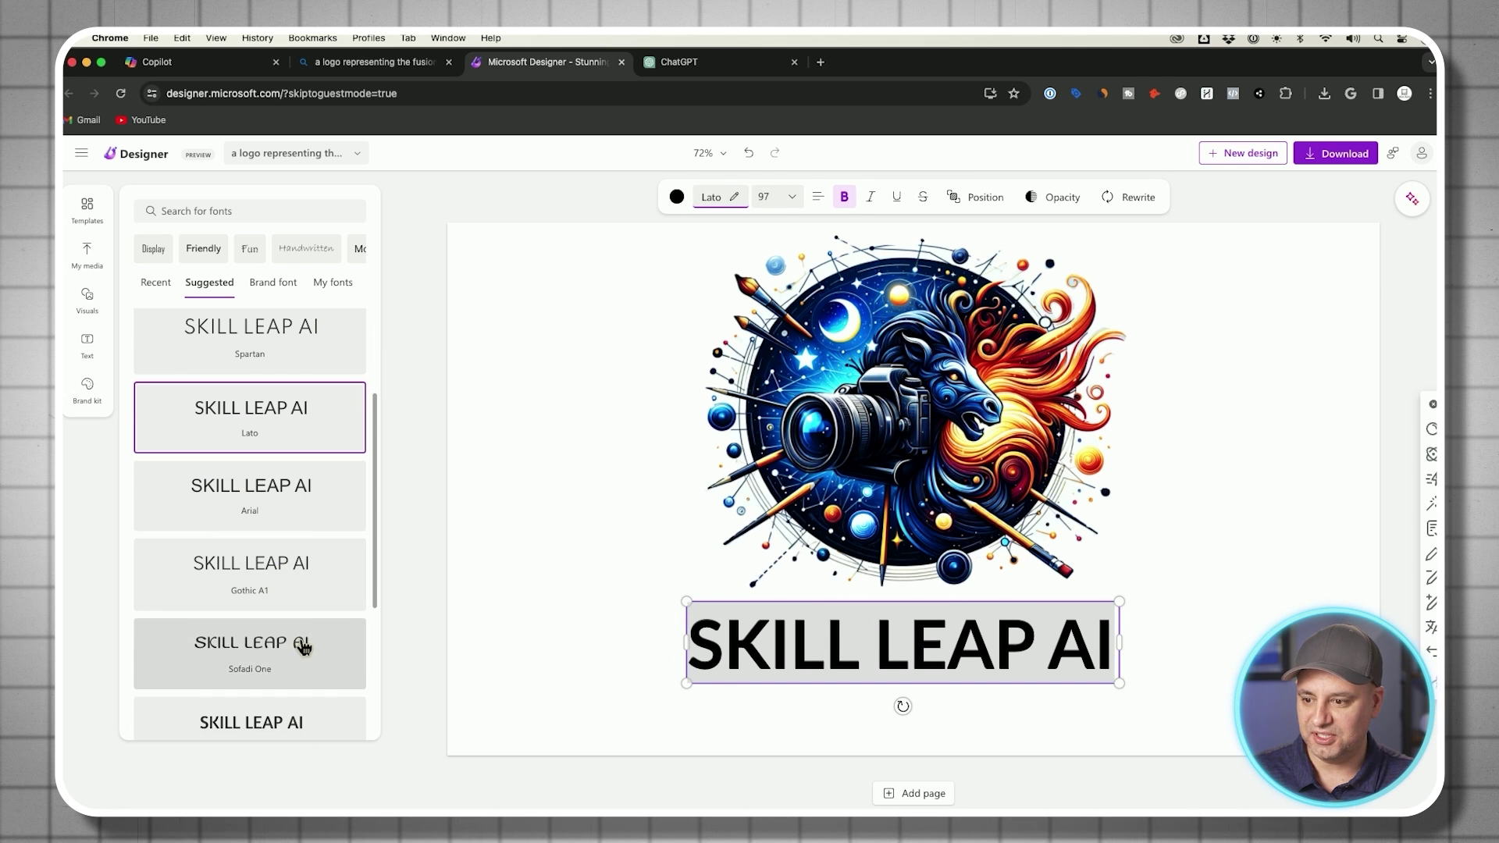
pyautogui.click(303, 646)
pyautogui.scroll(-1, 278, 603)
pyautogui.click(281, 620)
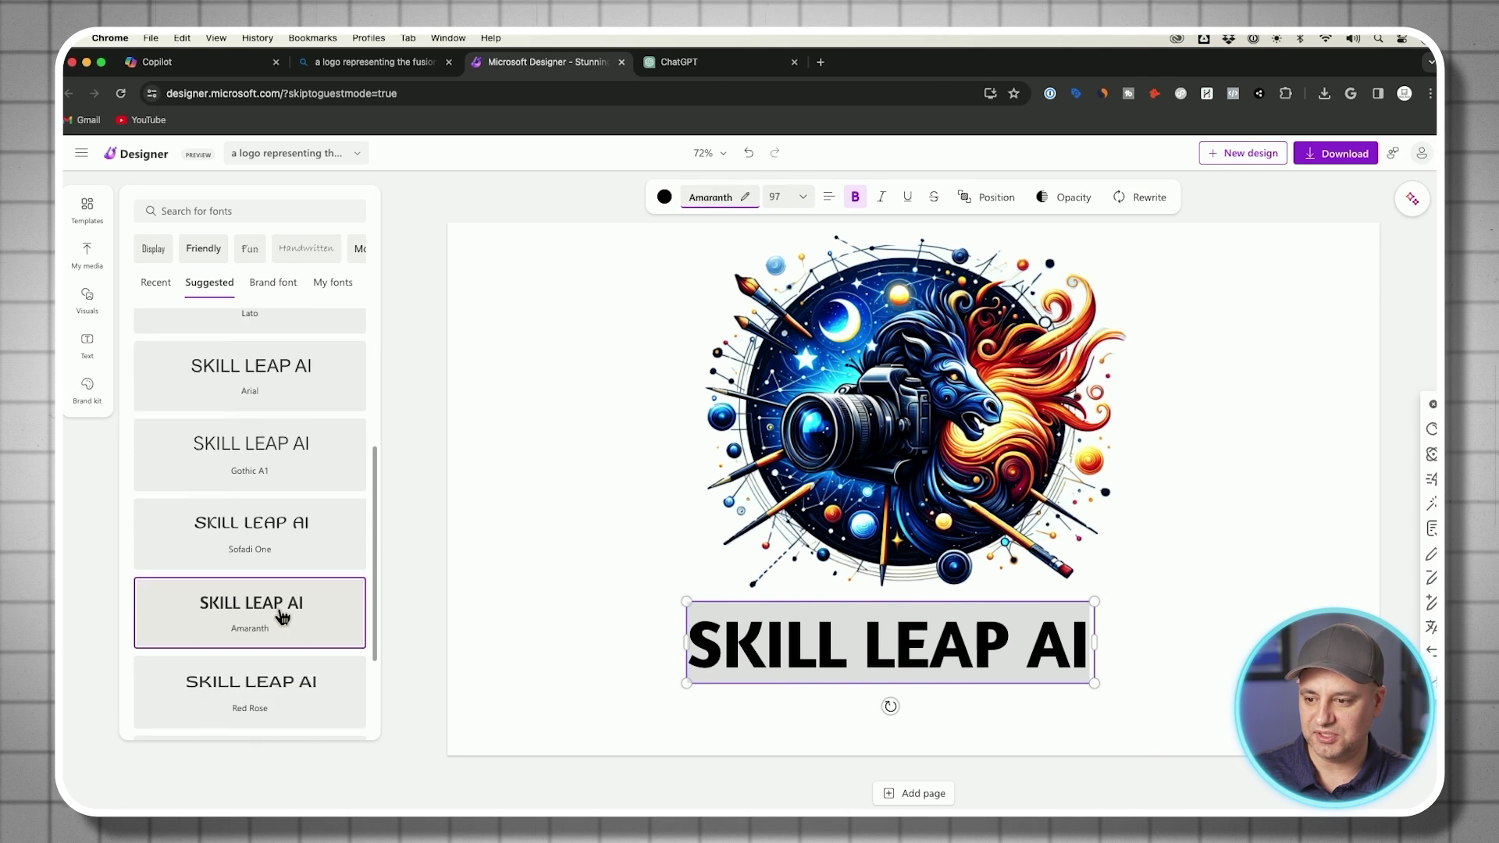
pyautogui.scroll(-1, 281, 615)
pyautogui.click(280, 612)
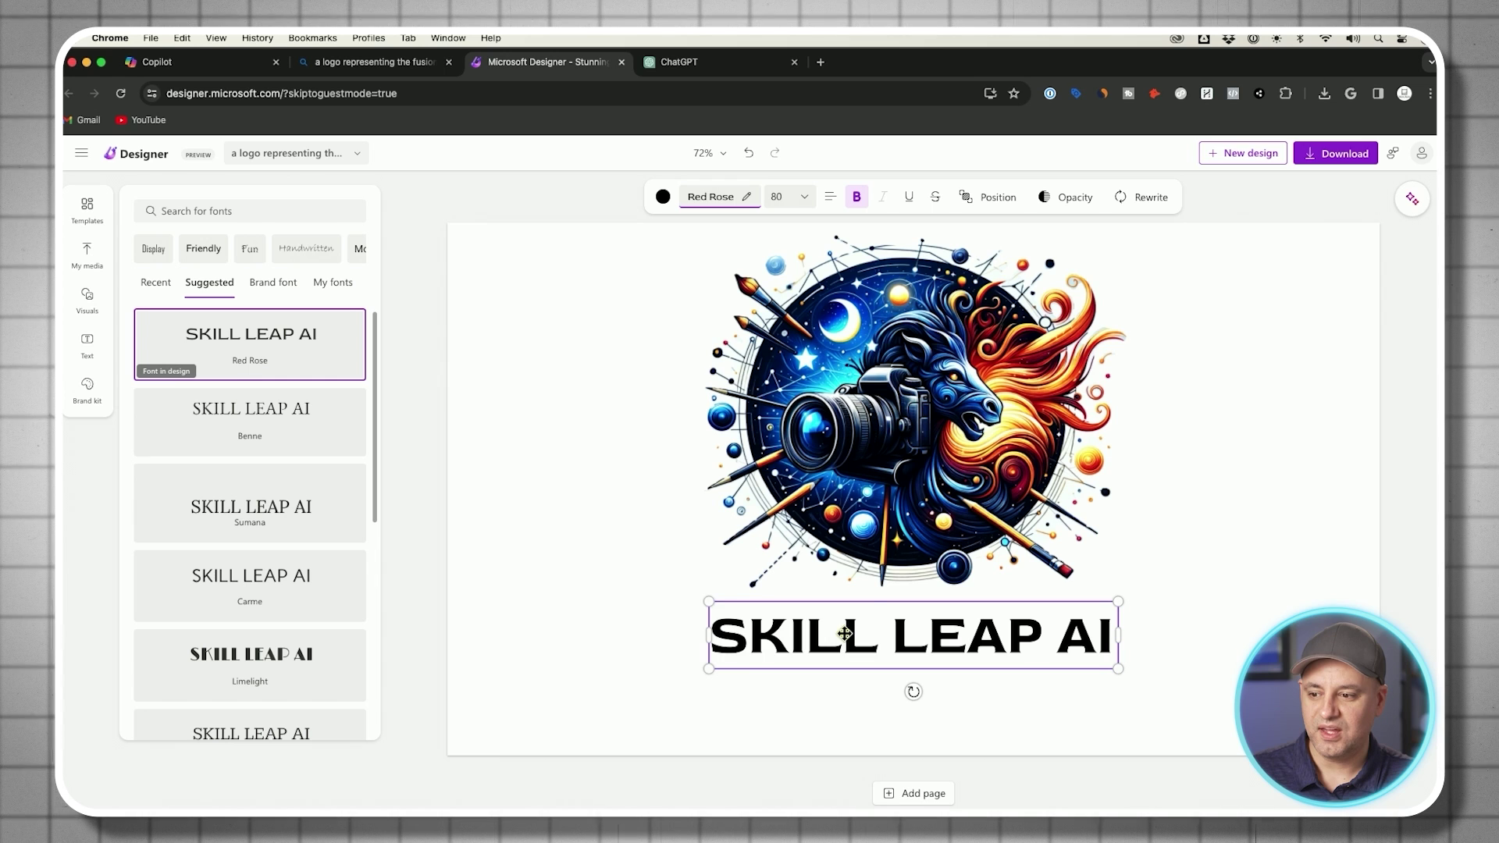
pyautogui.doubleClick(843, 634)
pyautogui.moveTo(834, 634); pyautogui.dragTo(1154, 625)
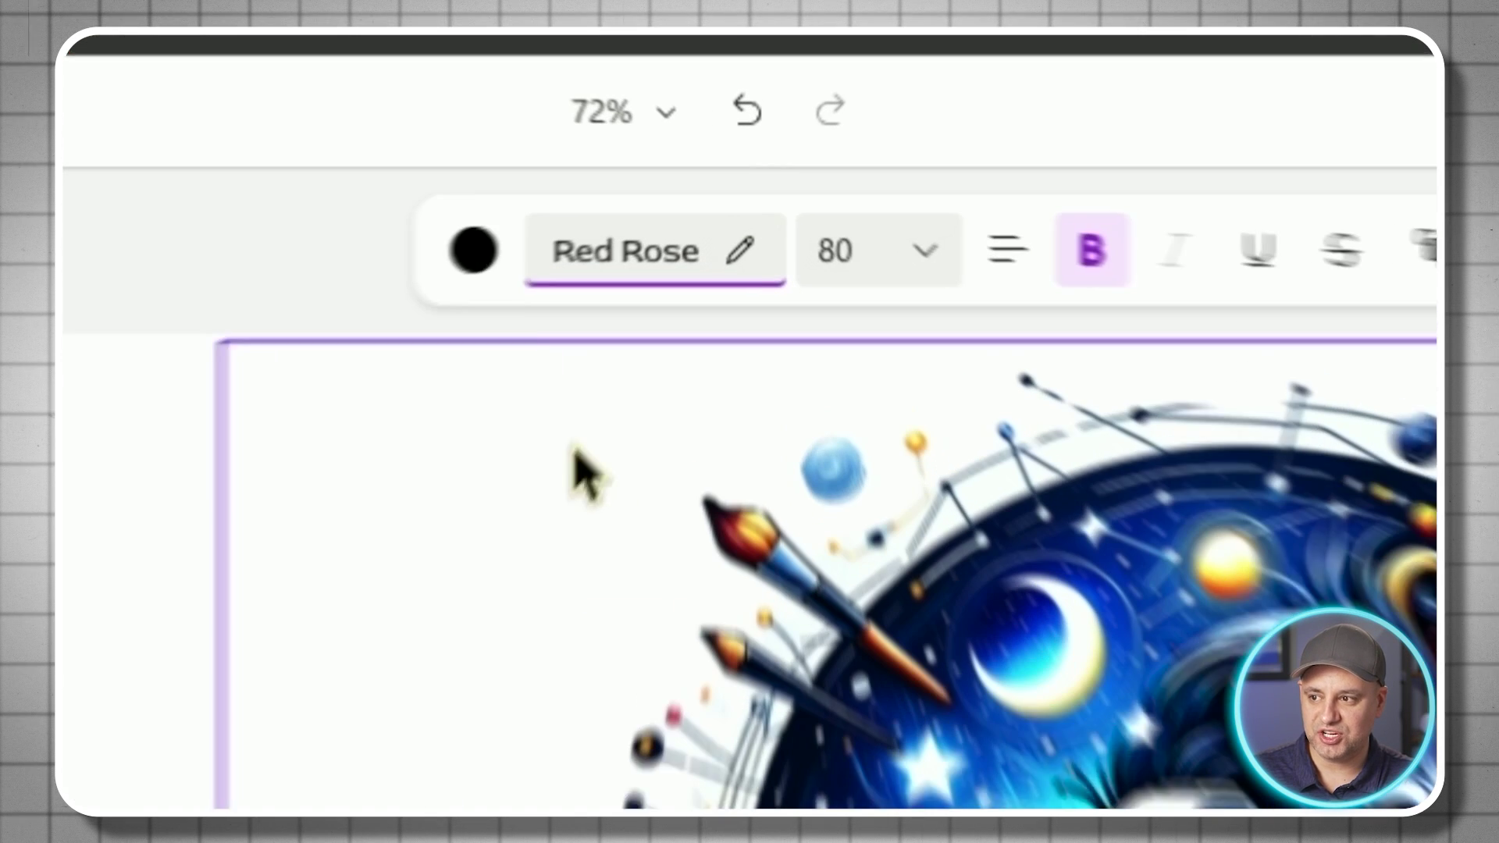
# - Colour the SKILL LEAP AI text with the camera lens blue sampled by eyedropper
pyautogui.click(474, 251)
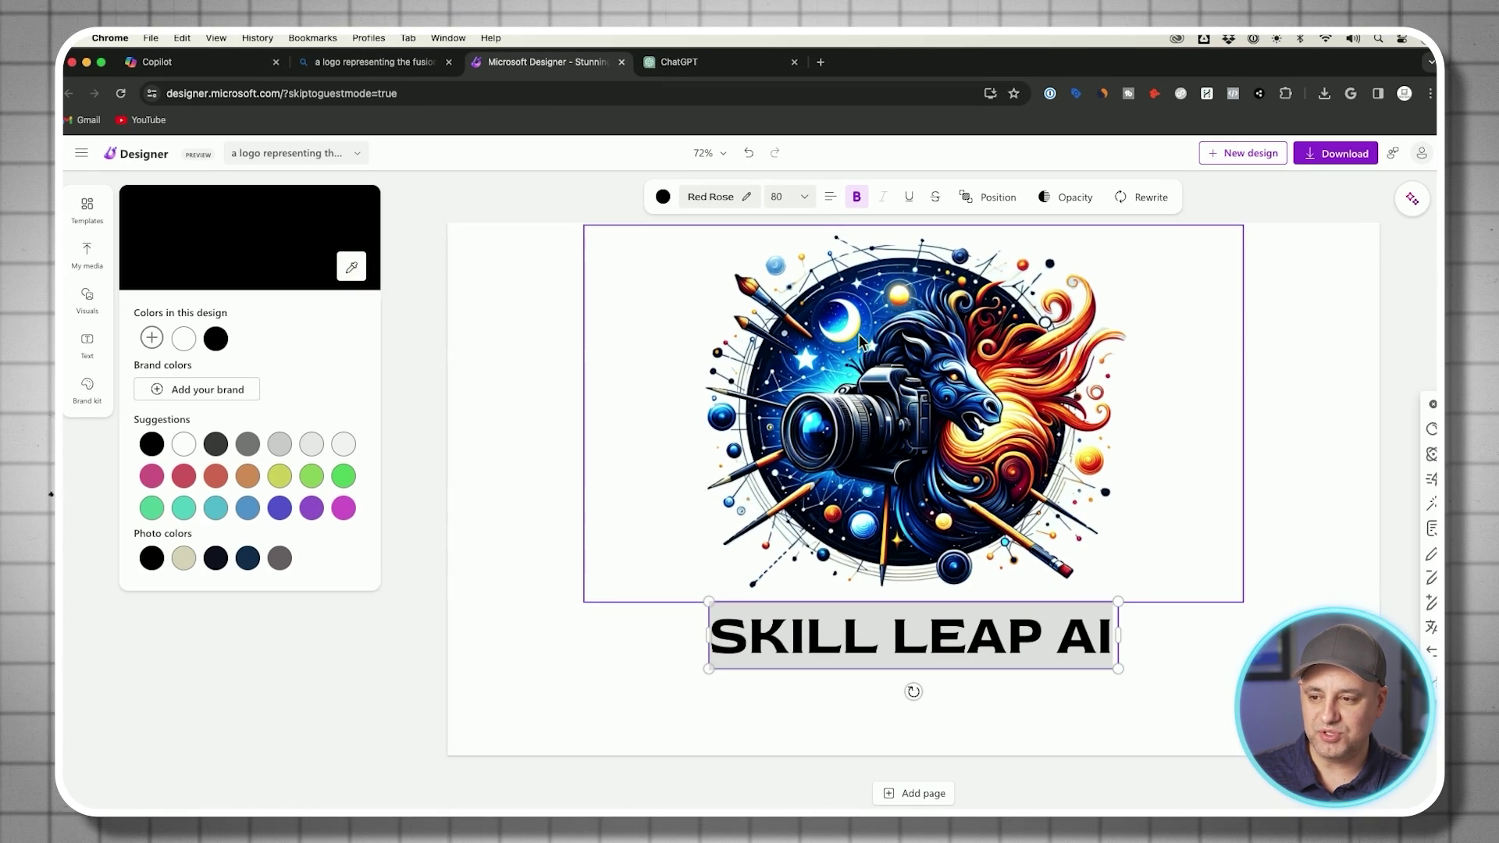
pyautogui.click(352, 266)
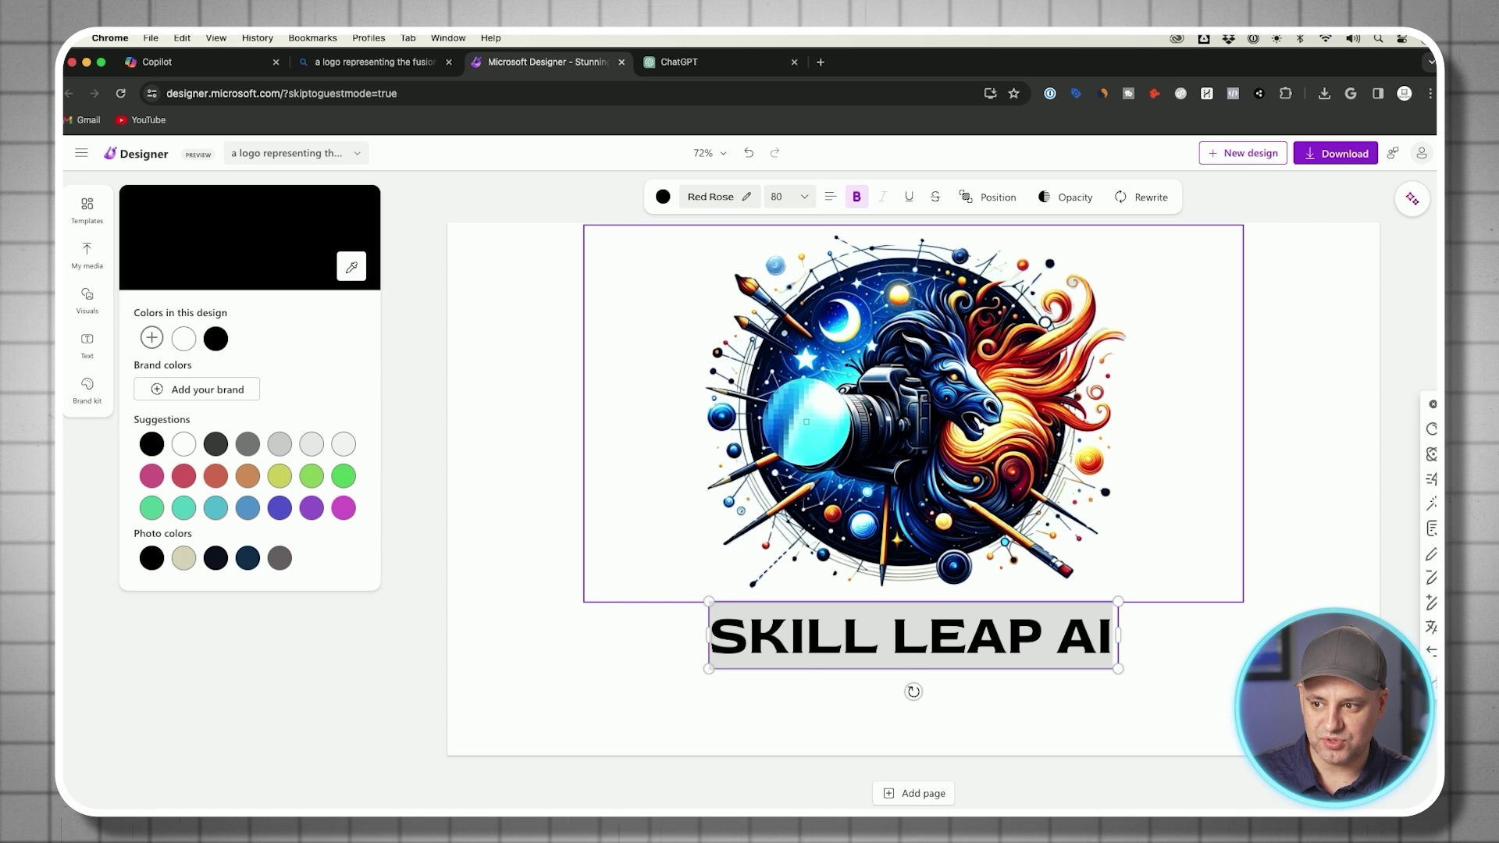
pyautogui.click(802, 423)
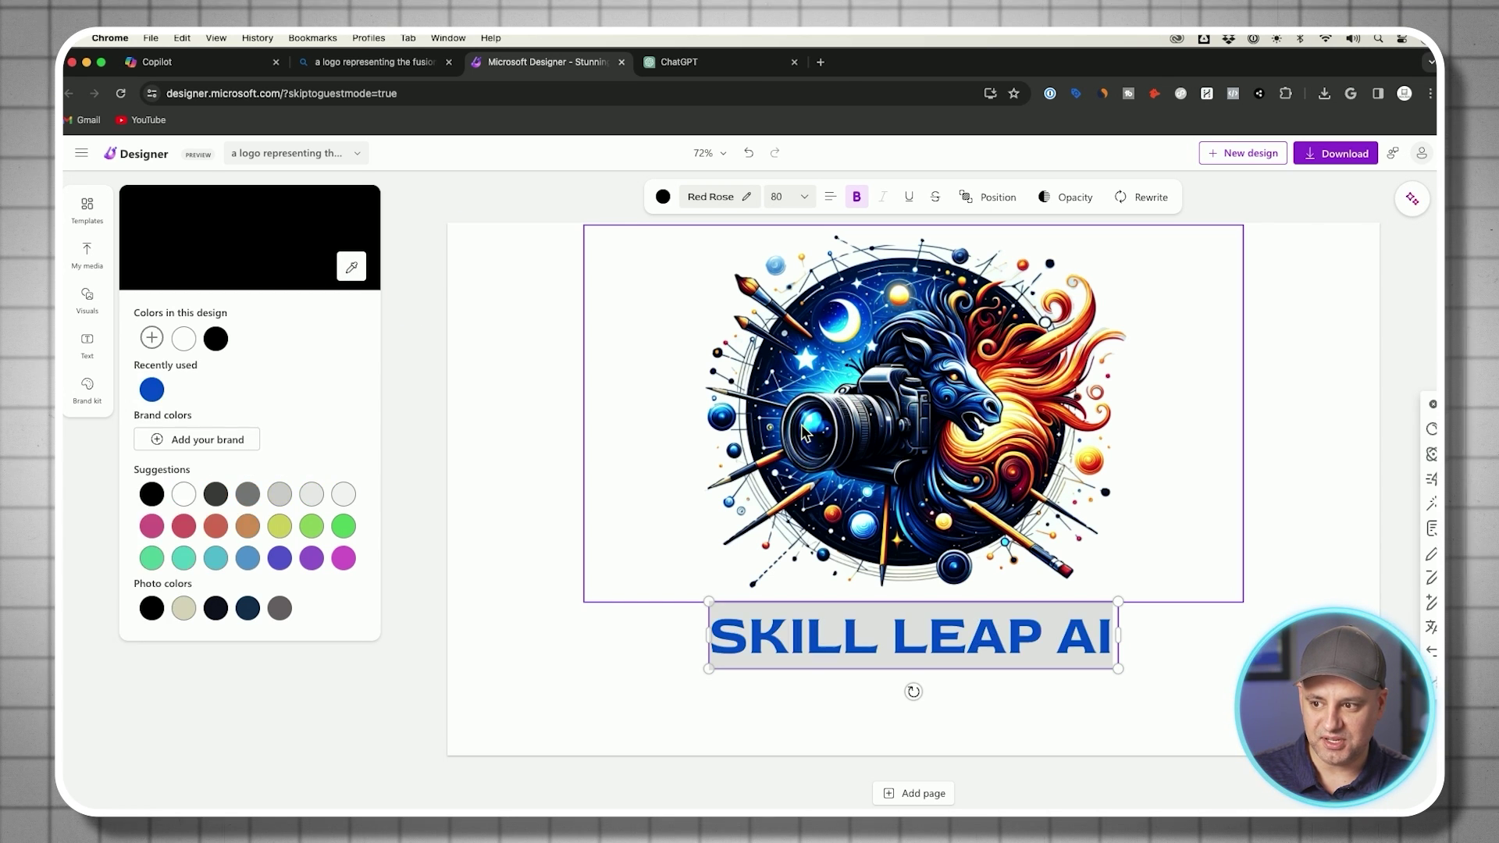
pyautogui.click(1225, 663)
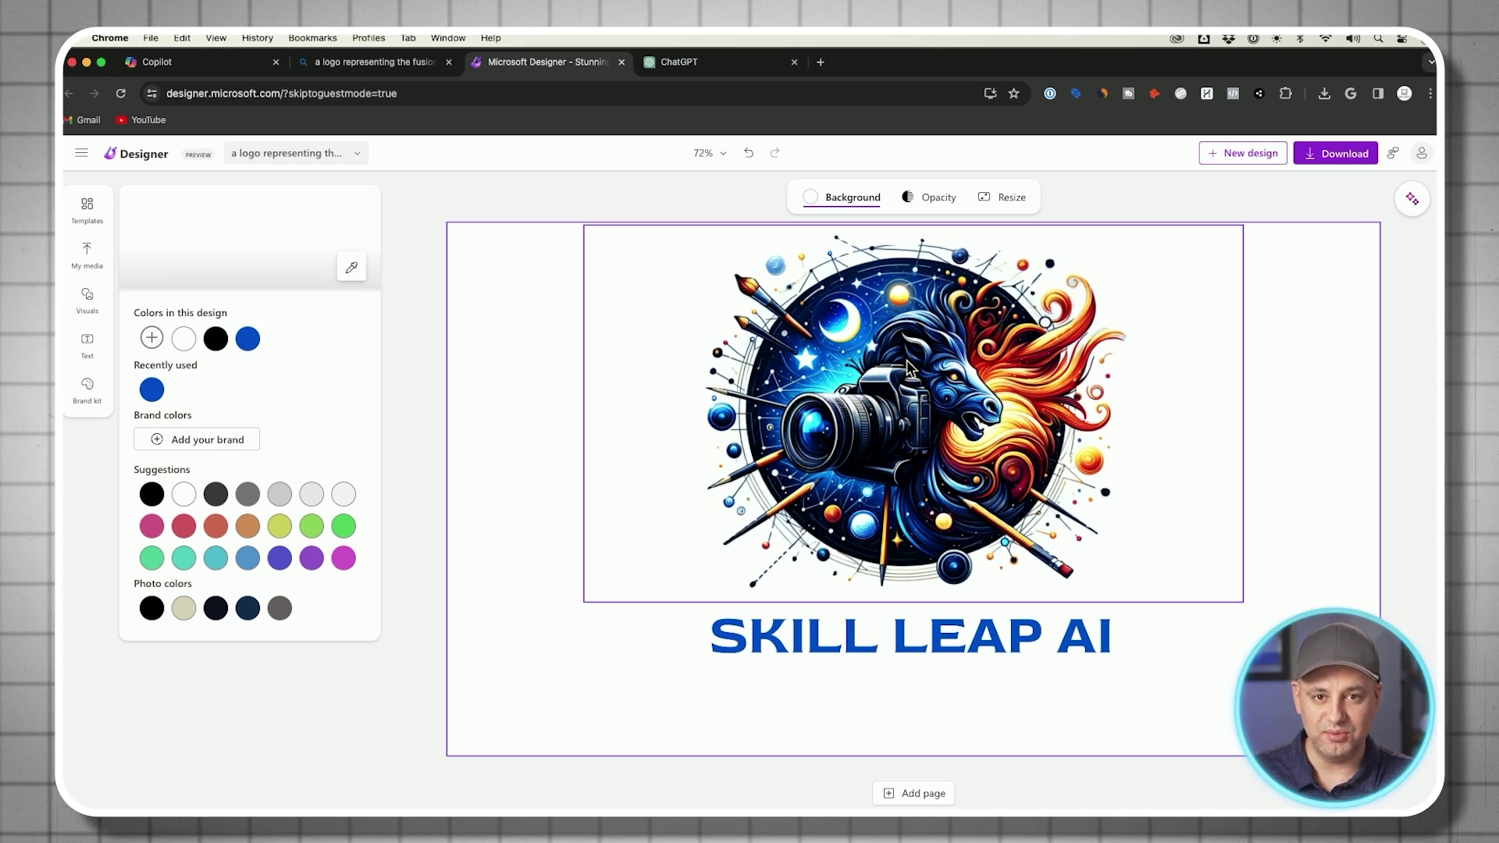
pyautogui.click(1355, 205)
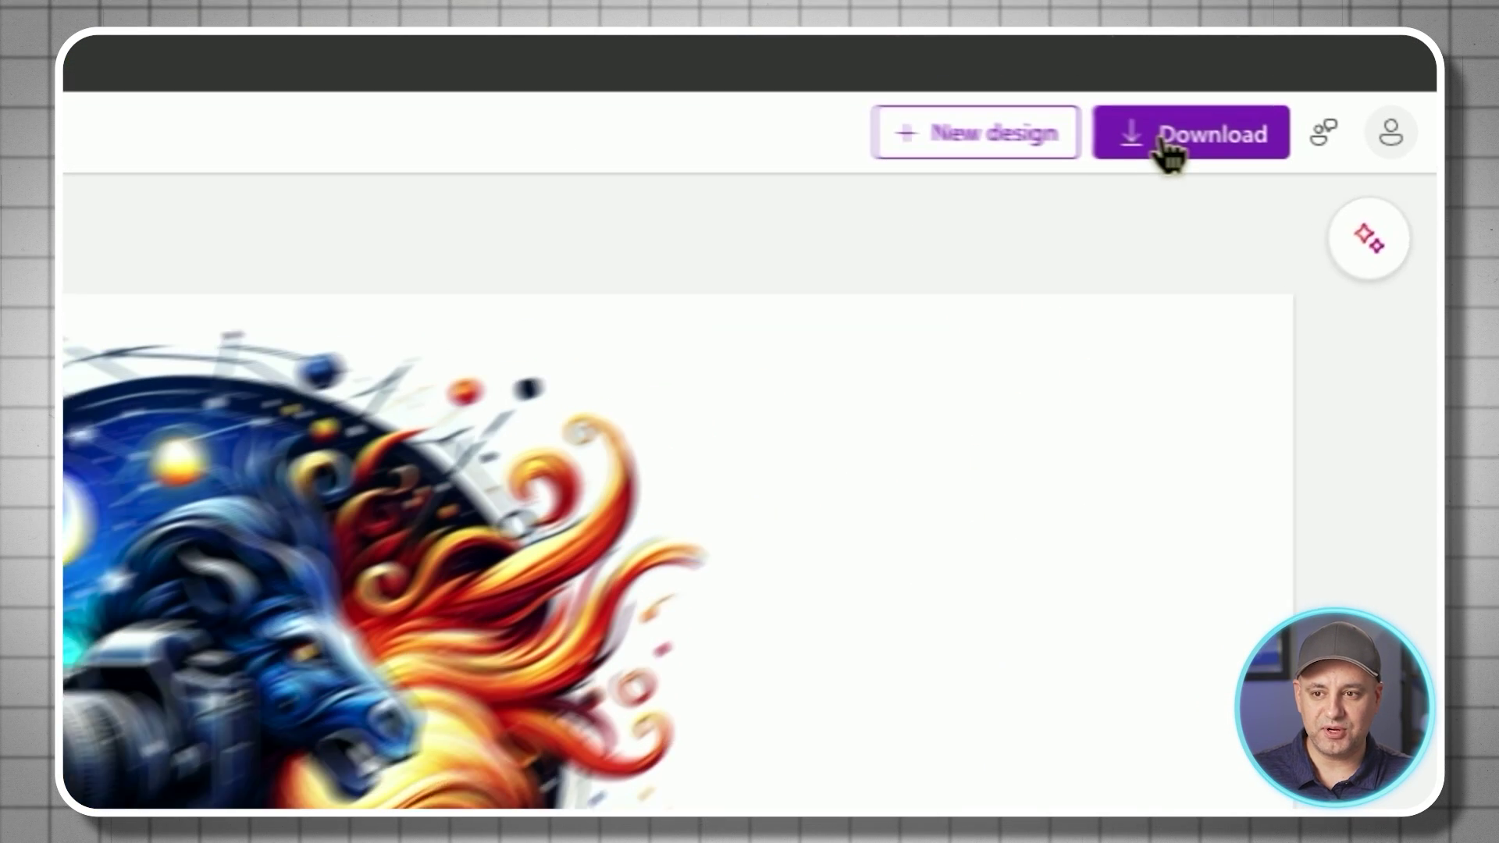
# - Set the logo download to PNG with a transparent background
pyautogui.click(1169, 148)
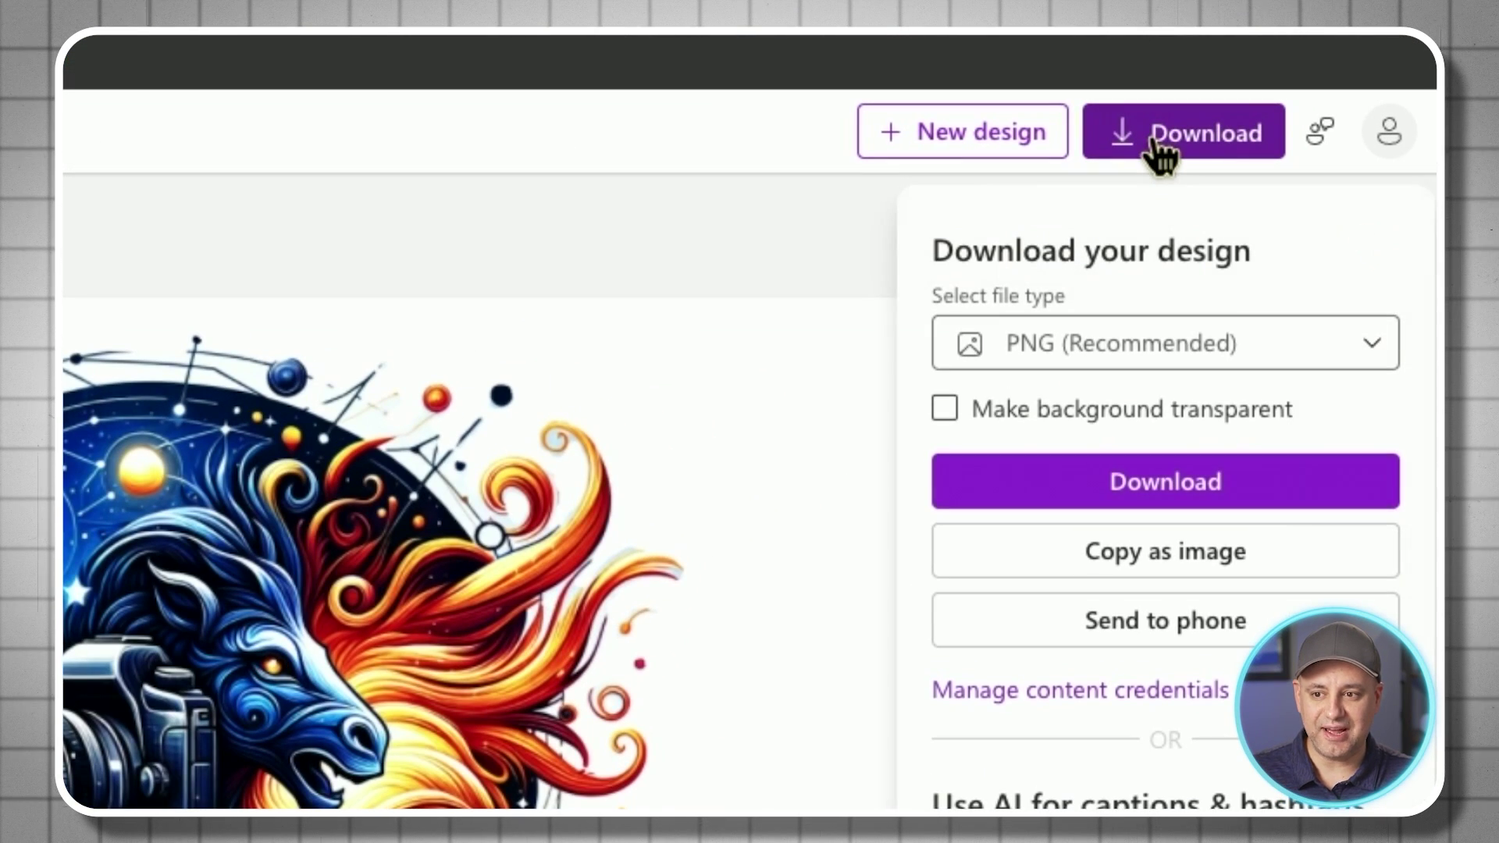
pyautogui.click(1027, 364)
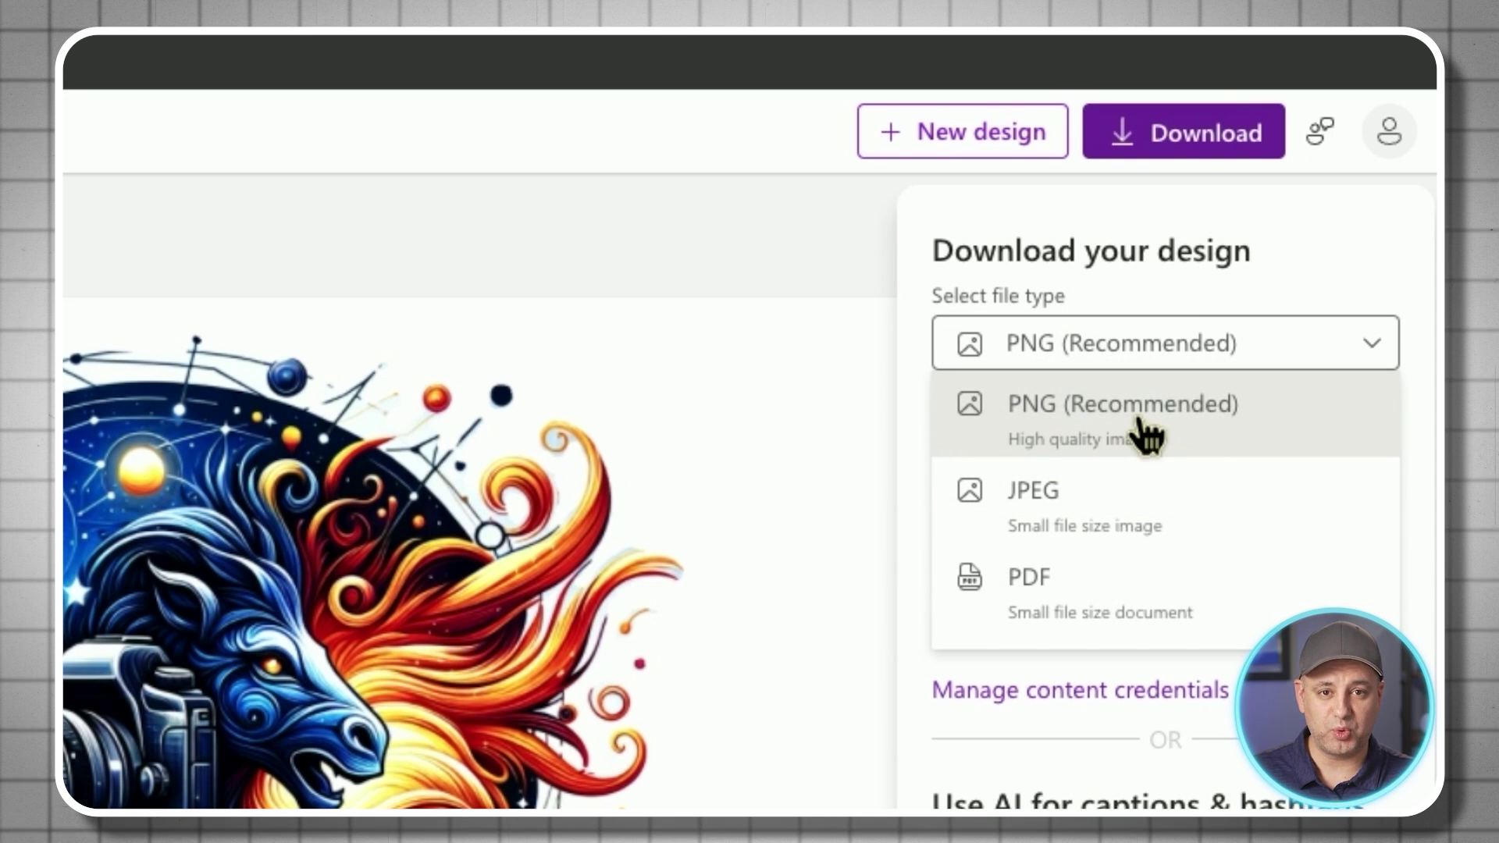
pyautogui.click(1112, 342)
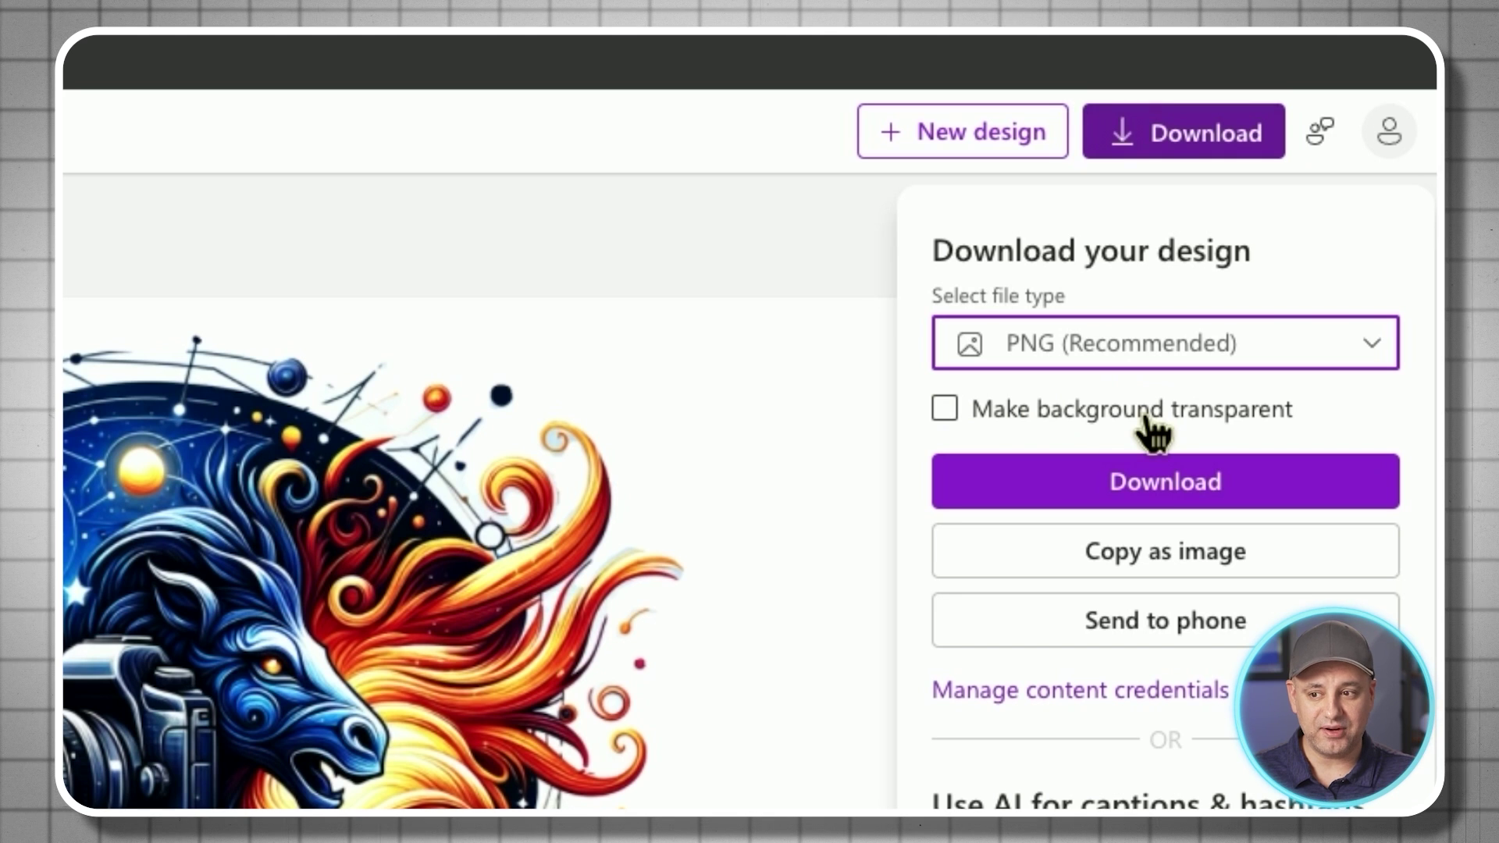
pyautogui.click(948, 422)
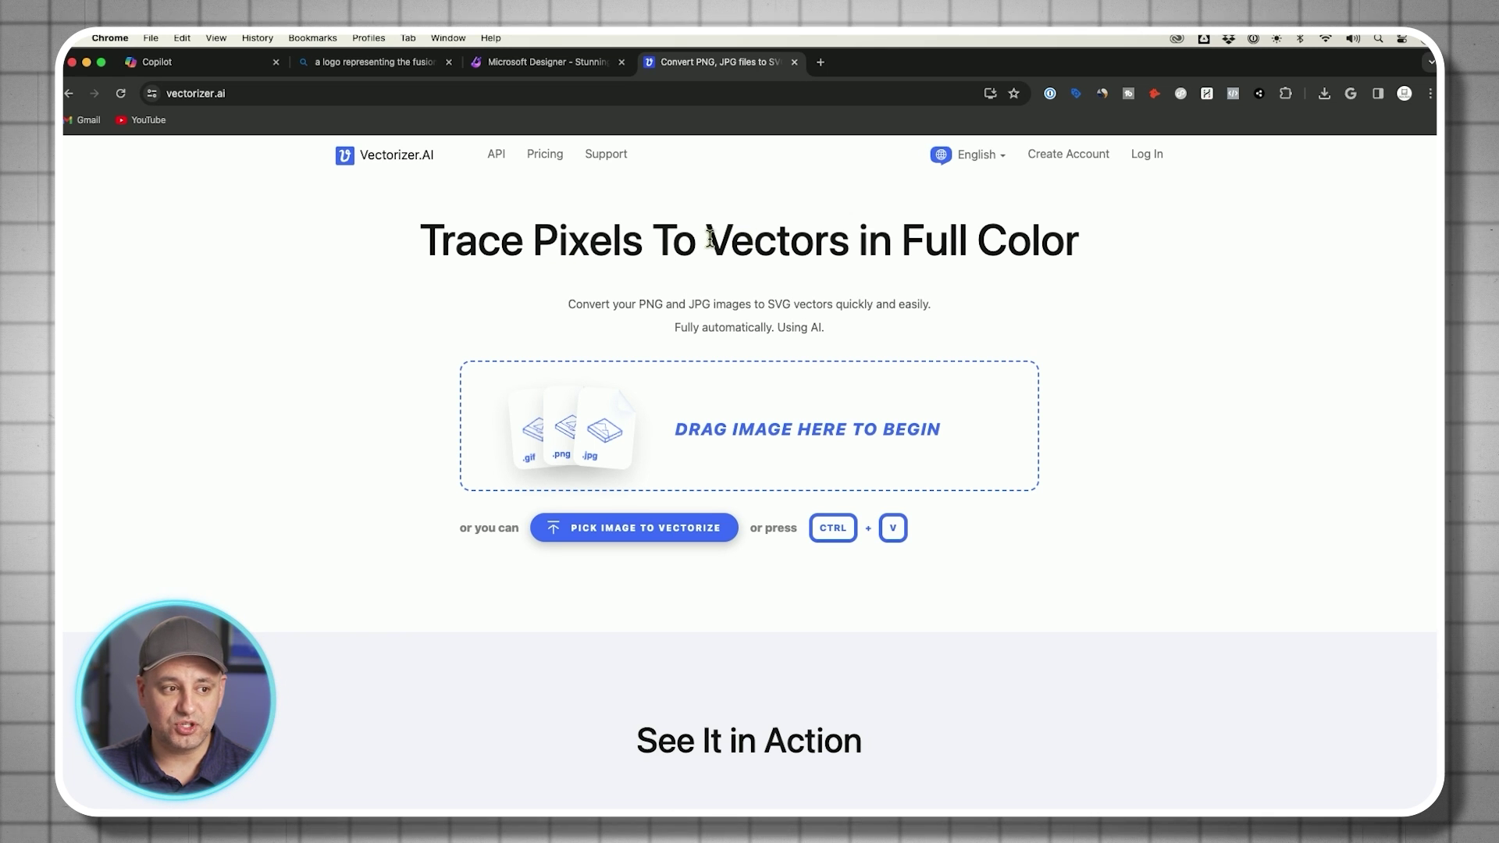
# - Zoom into the camera lens to compare the vectorized logo against the original PNG
pyautogui.moveTo(707, 242); pyautogui.dragTo(835, 245)
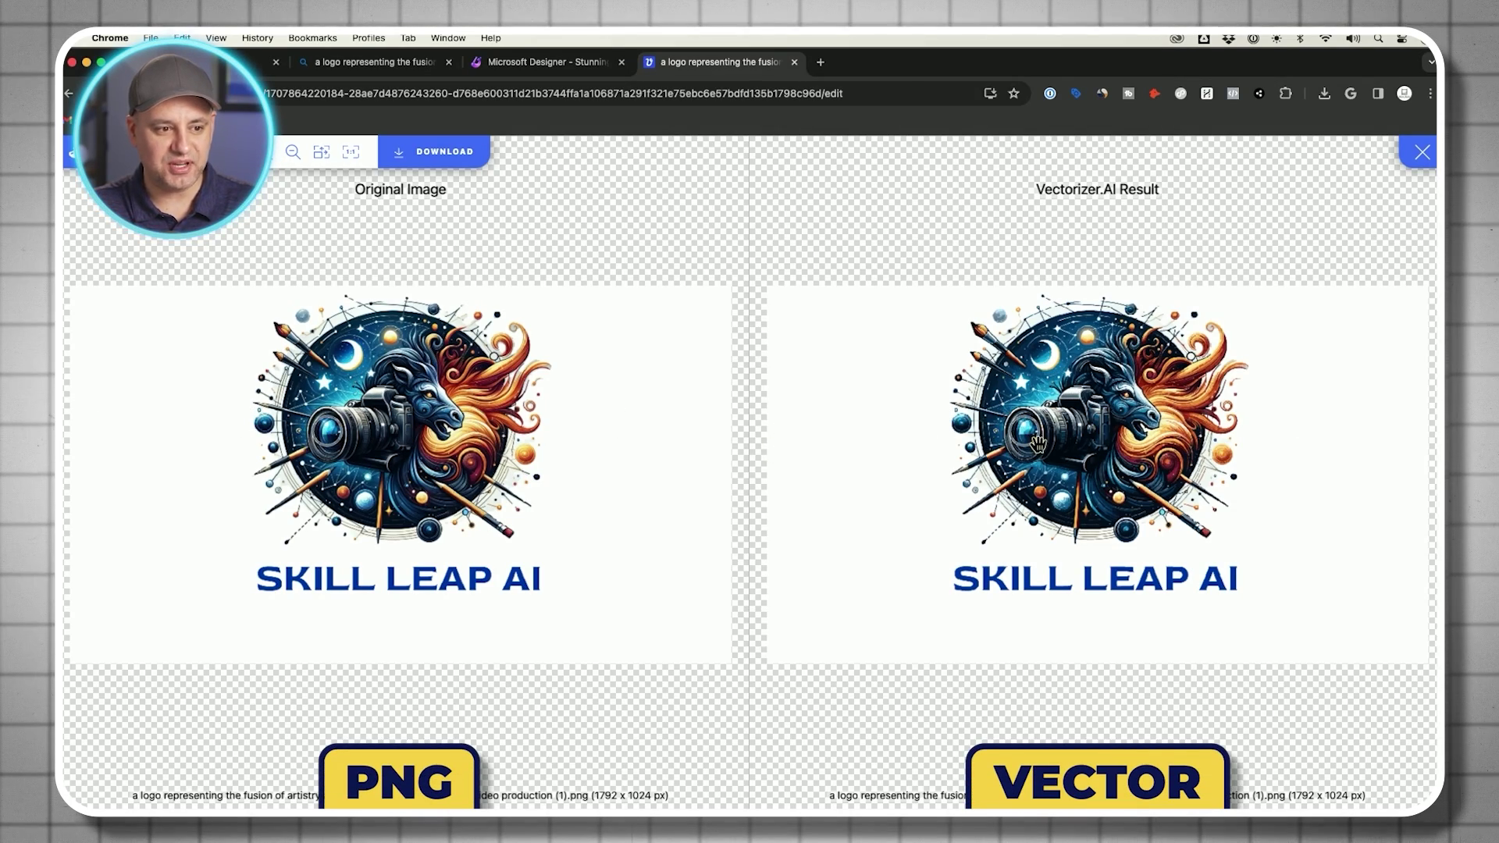
pyautogui.scroll(10, 1038, 442)
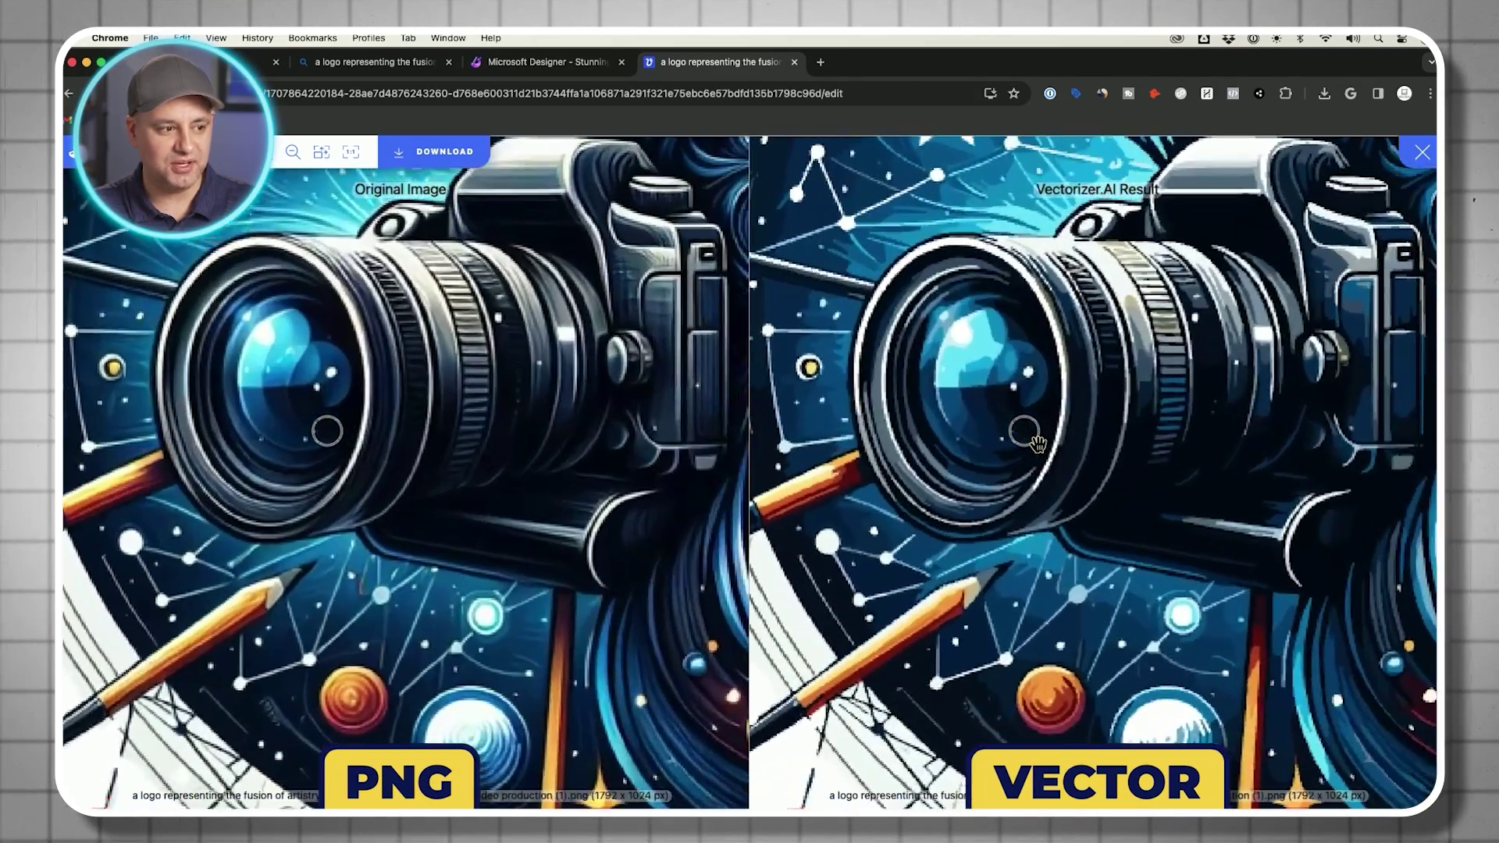
pyautogui.scroll(8, 1038, 443)
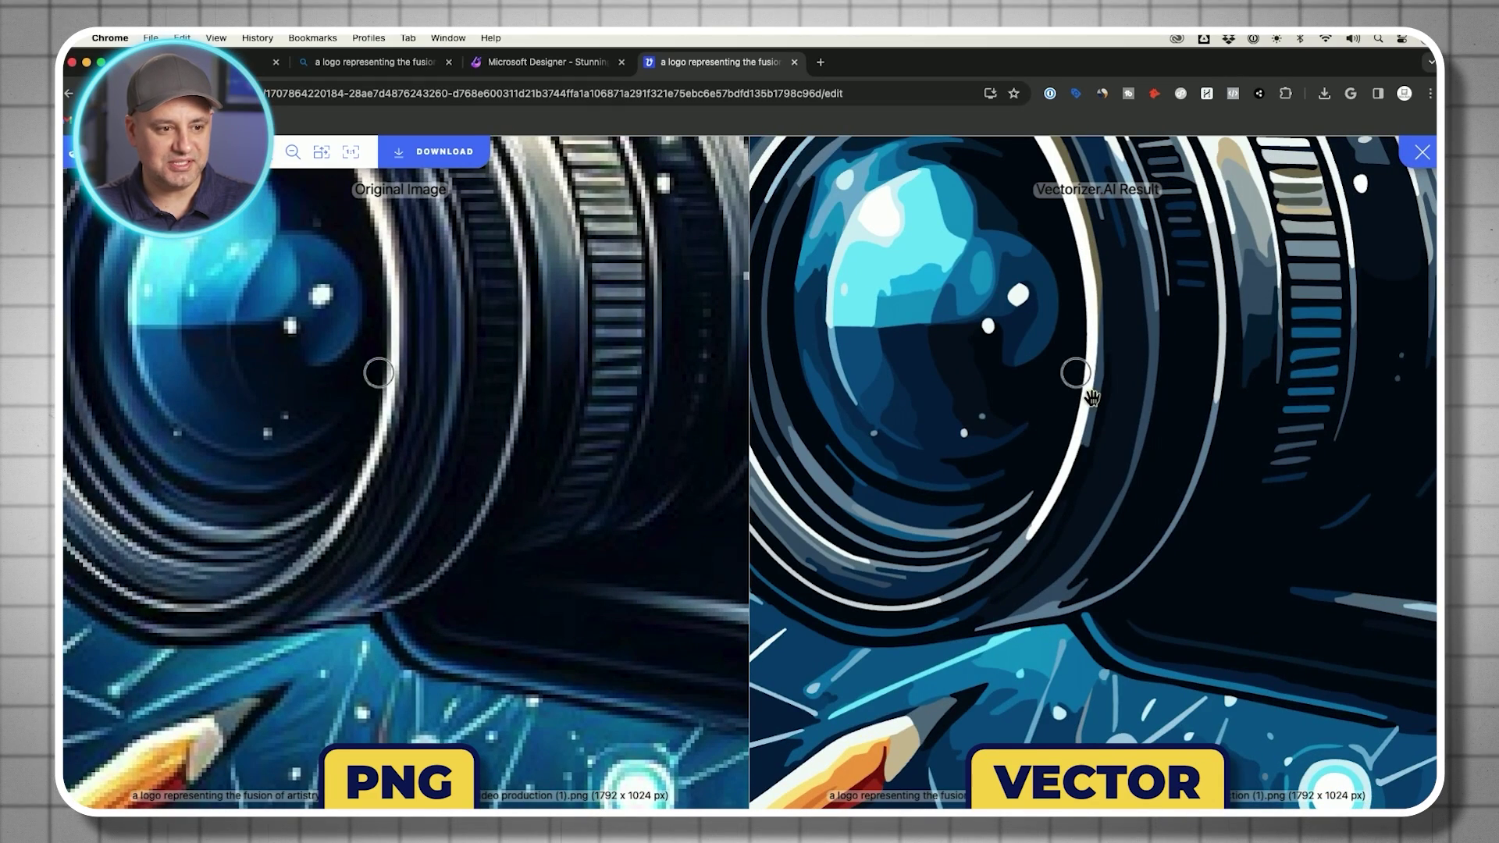
pyautogui.scroll(-4, 1098, 396)
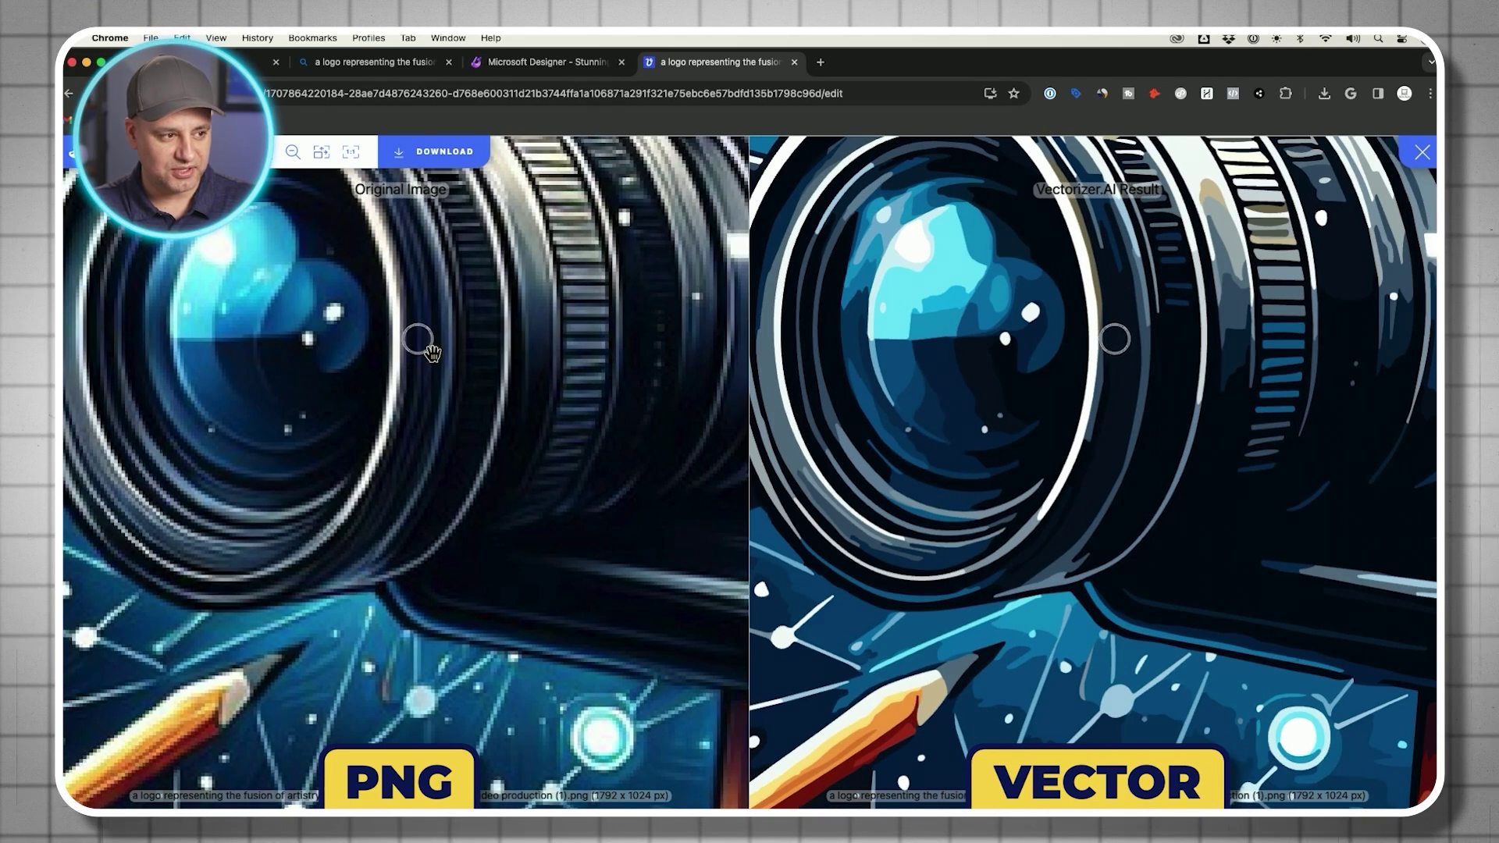
pyautogui.scroll(10, 432, 353)
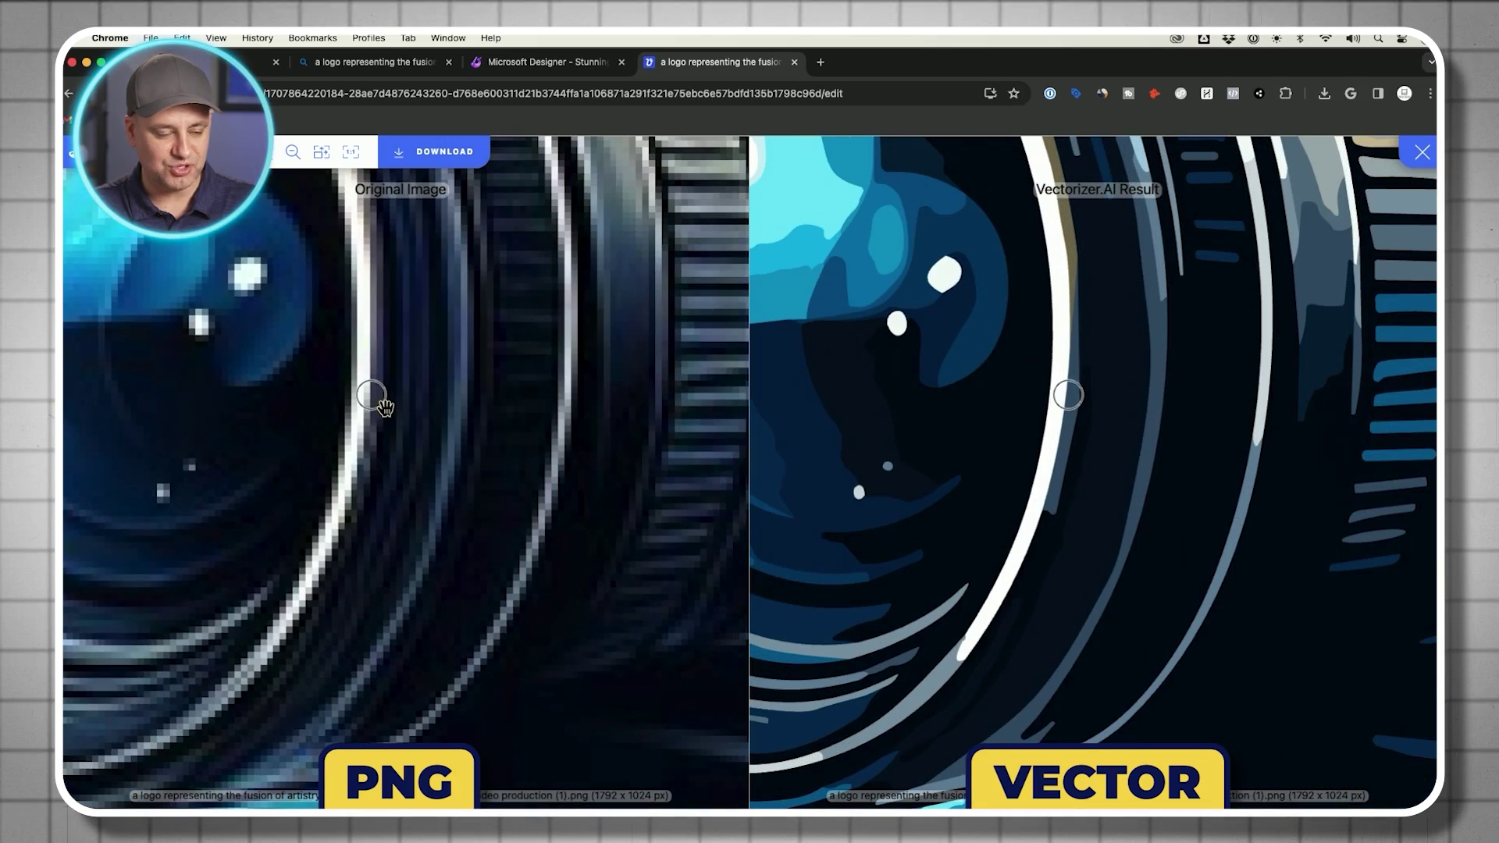
pyautogui.scroll(-15, 1040, 388)
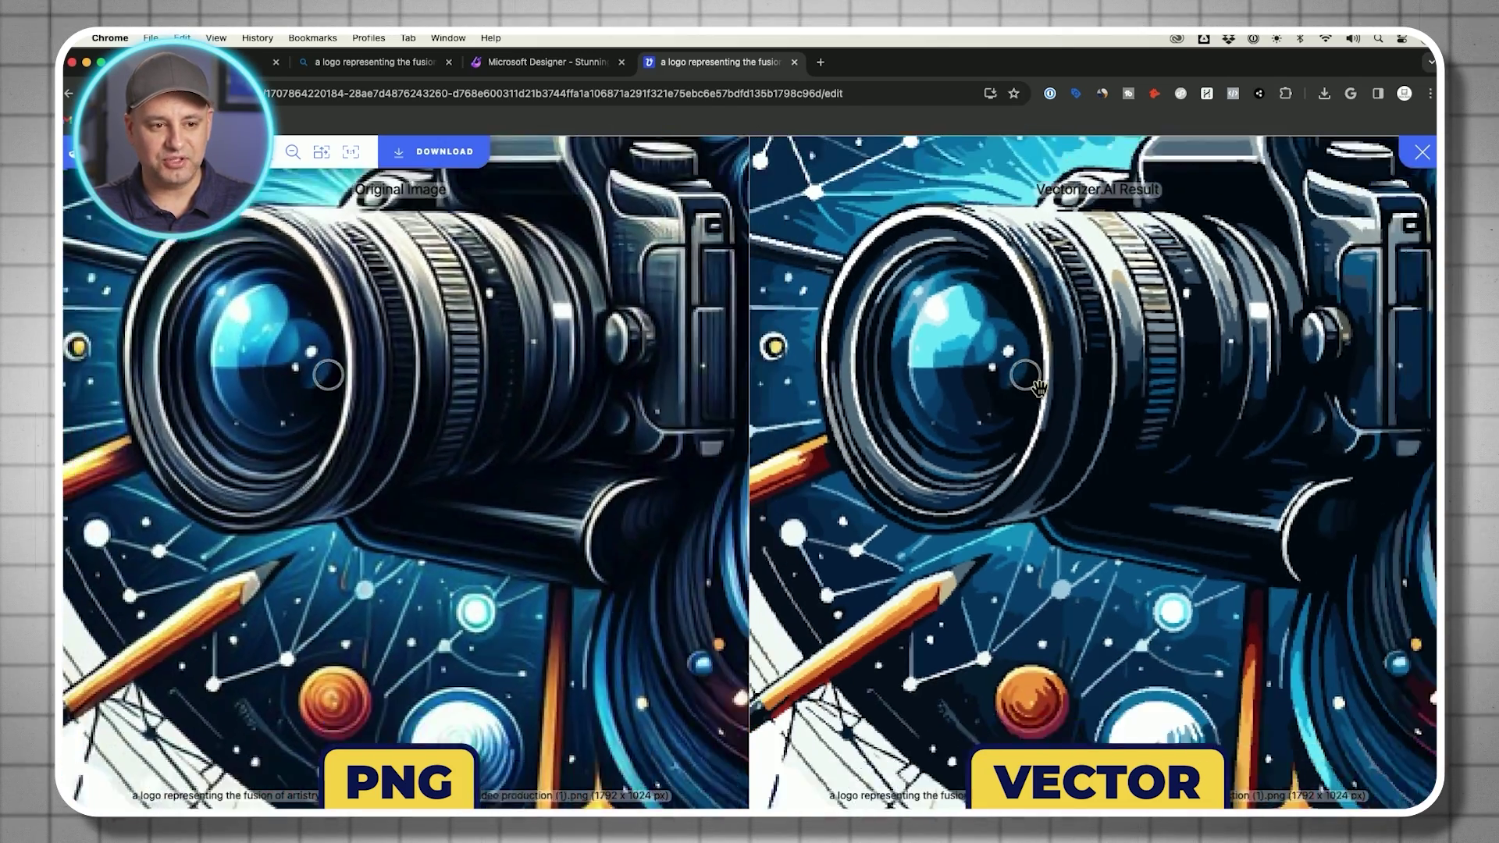
pyautogui.scroll(-5, 1124, 338)
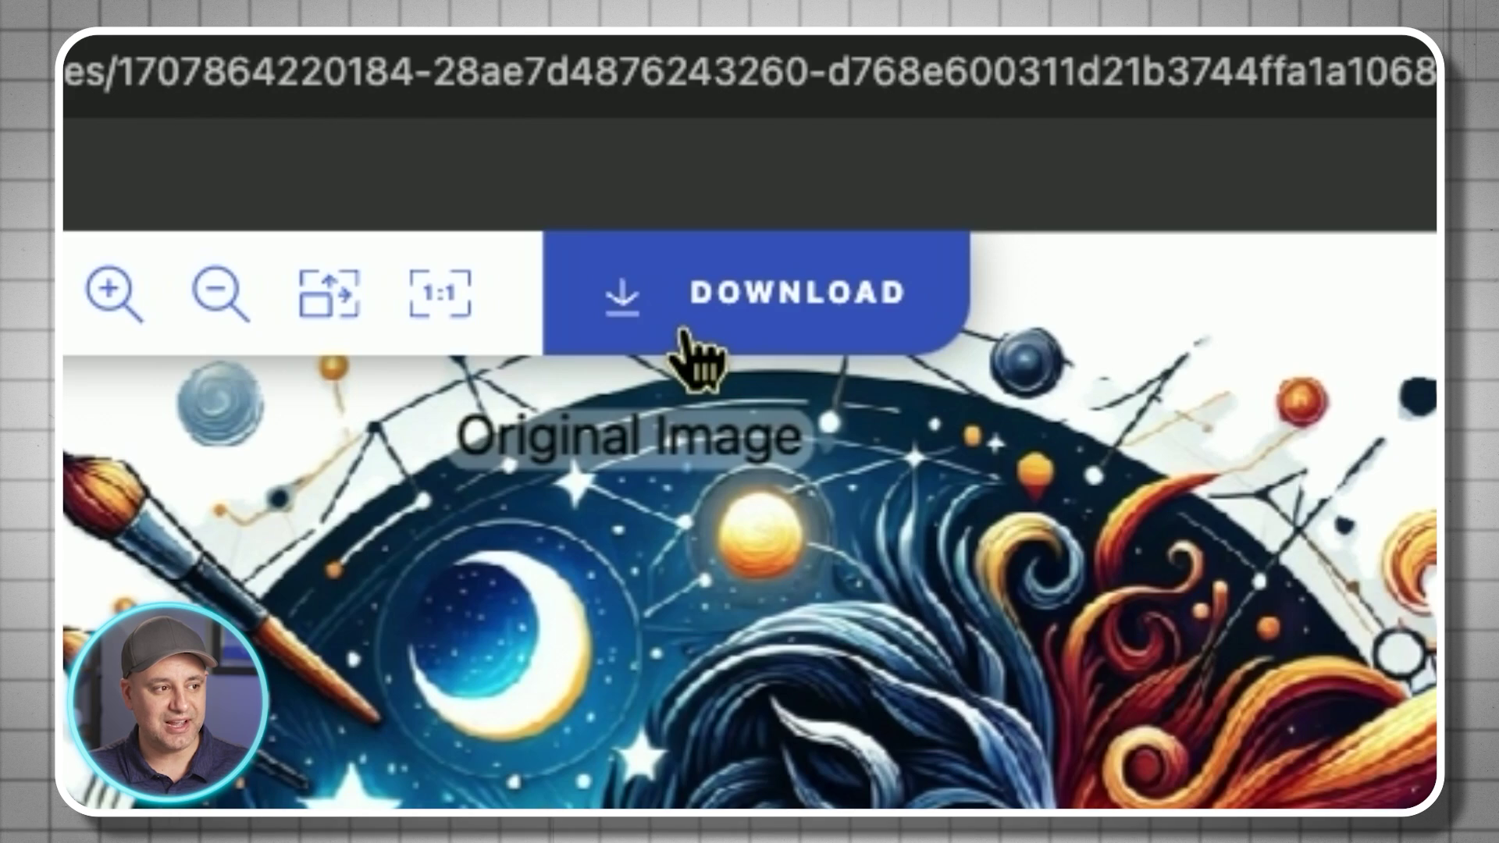
# - Show the vector result's download options, then return to the Microsoft Designer tab
pyautogui.click(404, 161)
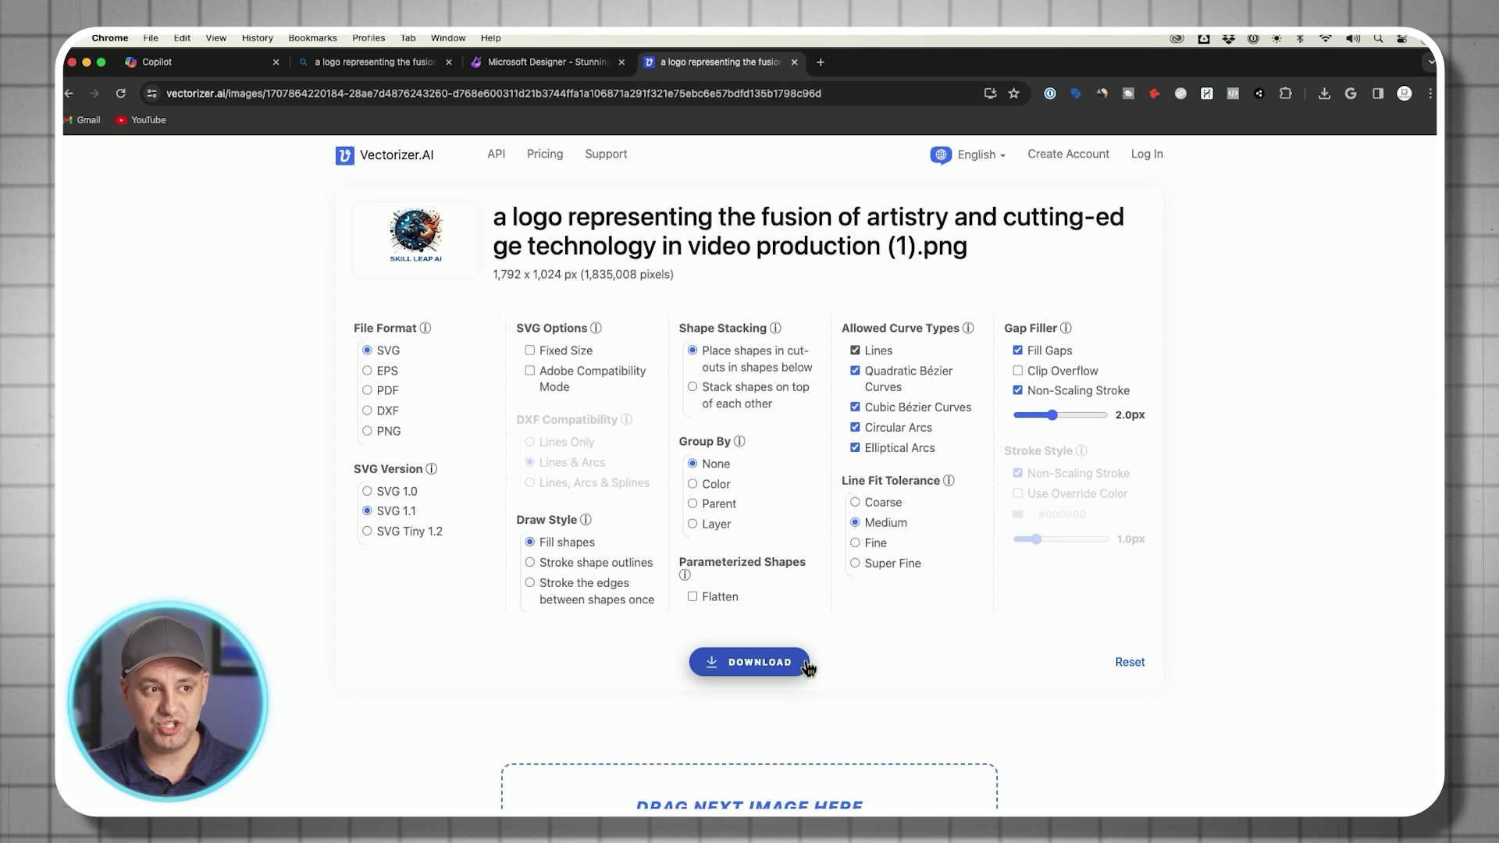
pyautogui.click(558, 64)
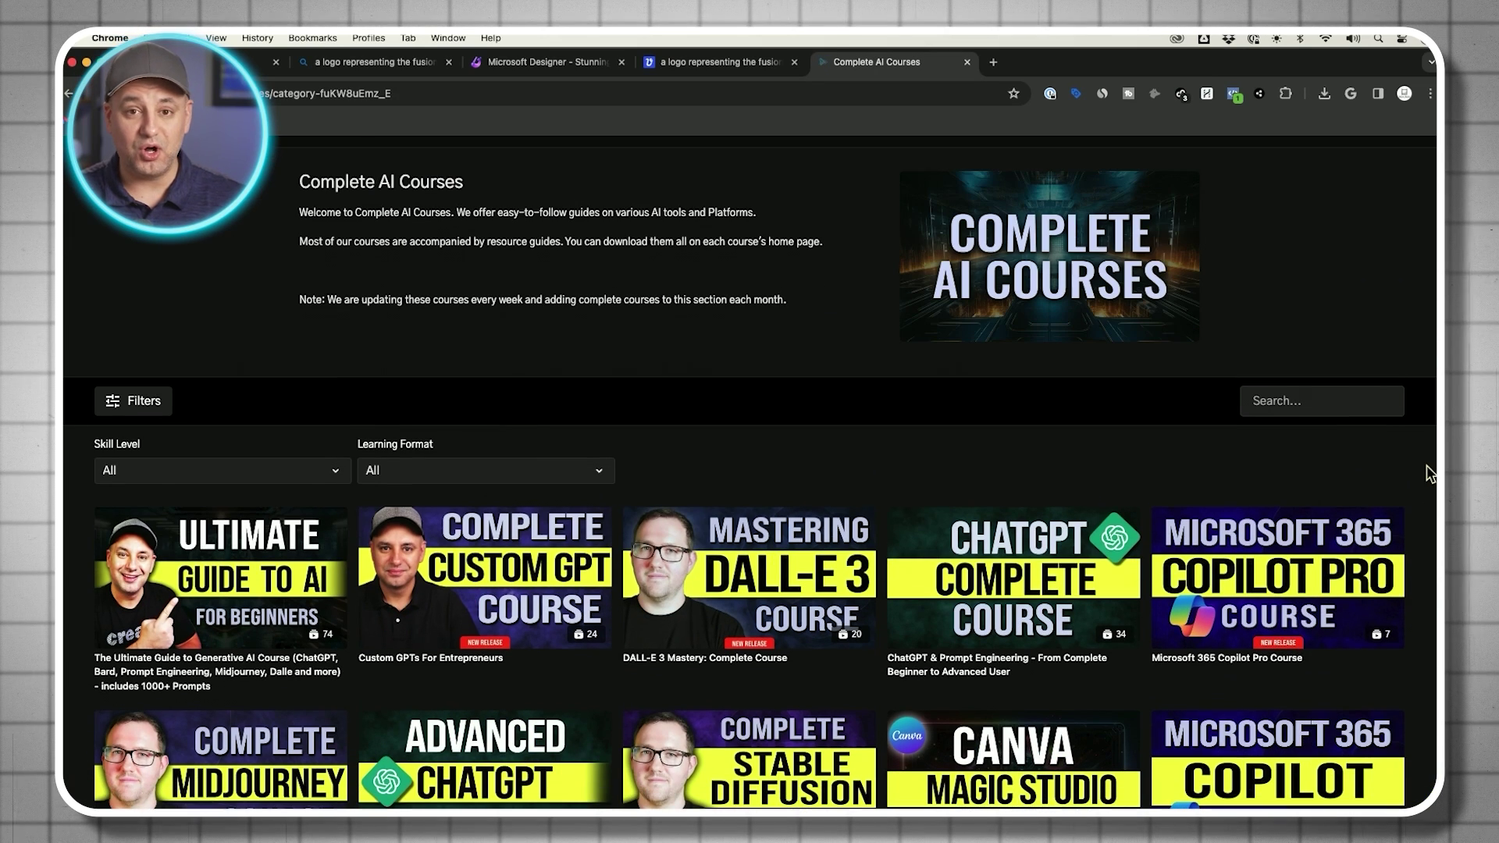
# - Scroll down the Complete AI Courses grid past Custom GPT, DALL-E 3, Midjourney, Canva and Copilot courses
pyautogui.scroll(-3, 1426, 466)
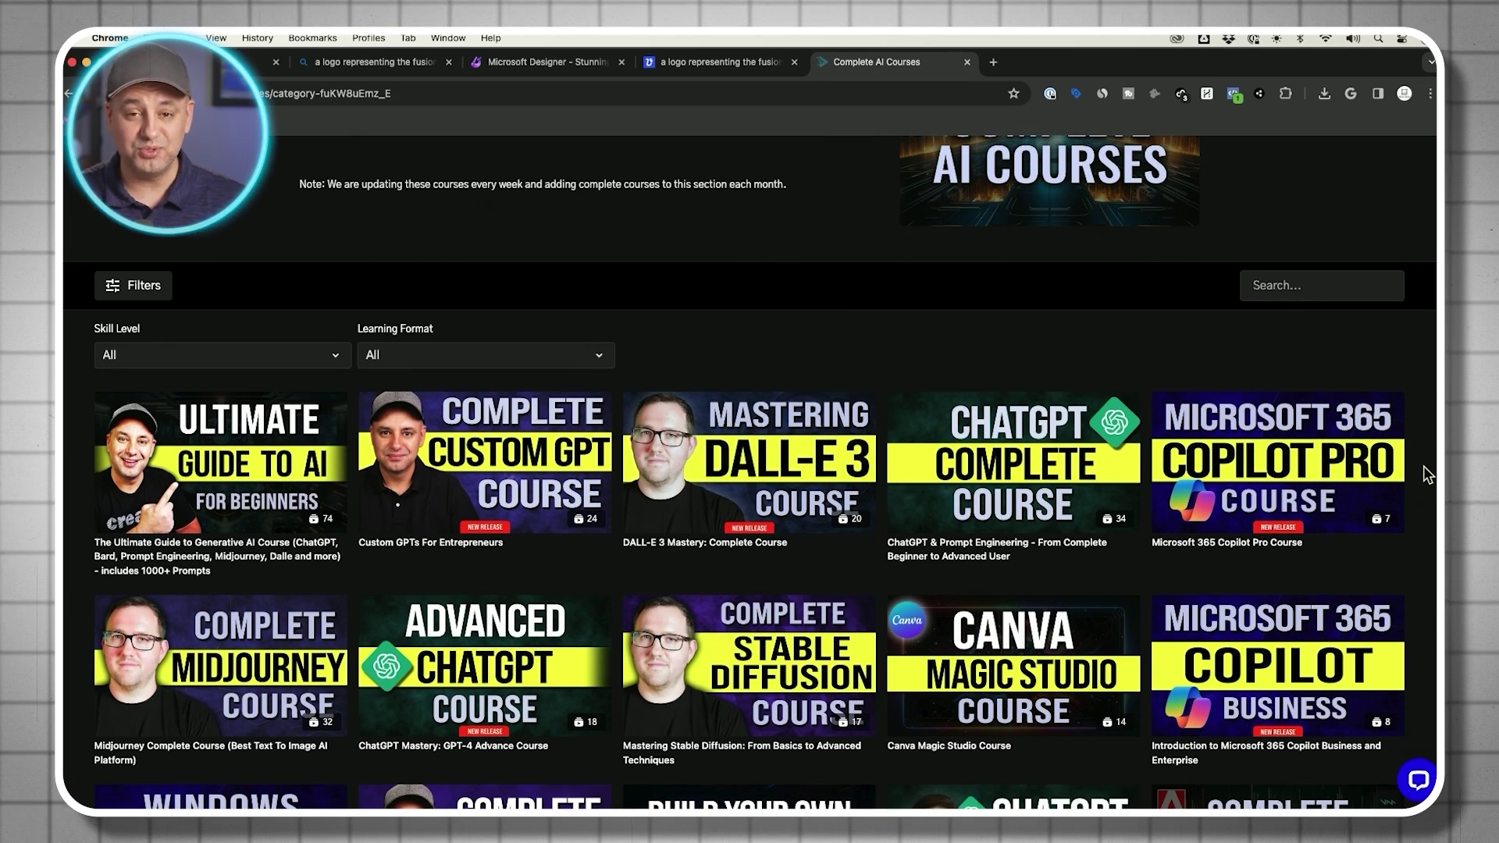
pyautogui.scroll(-2, 1423, 465)
pyautogui.scroll(-2, 1423, 466)
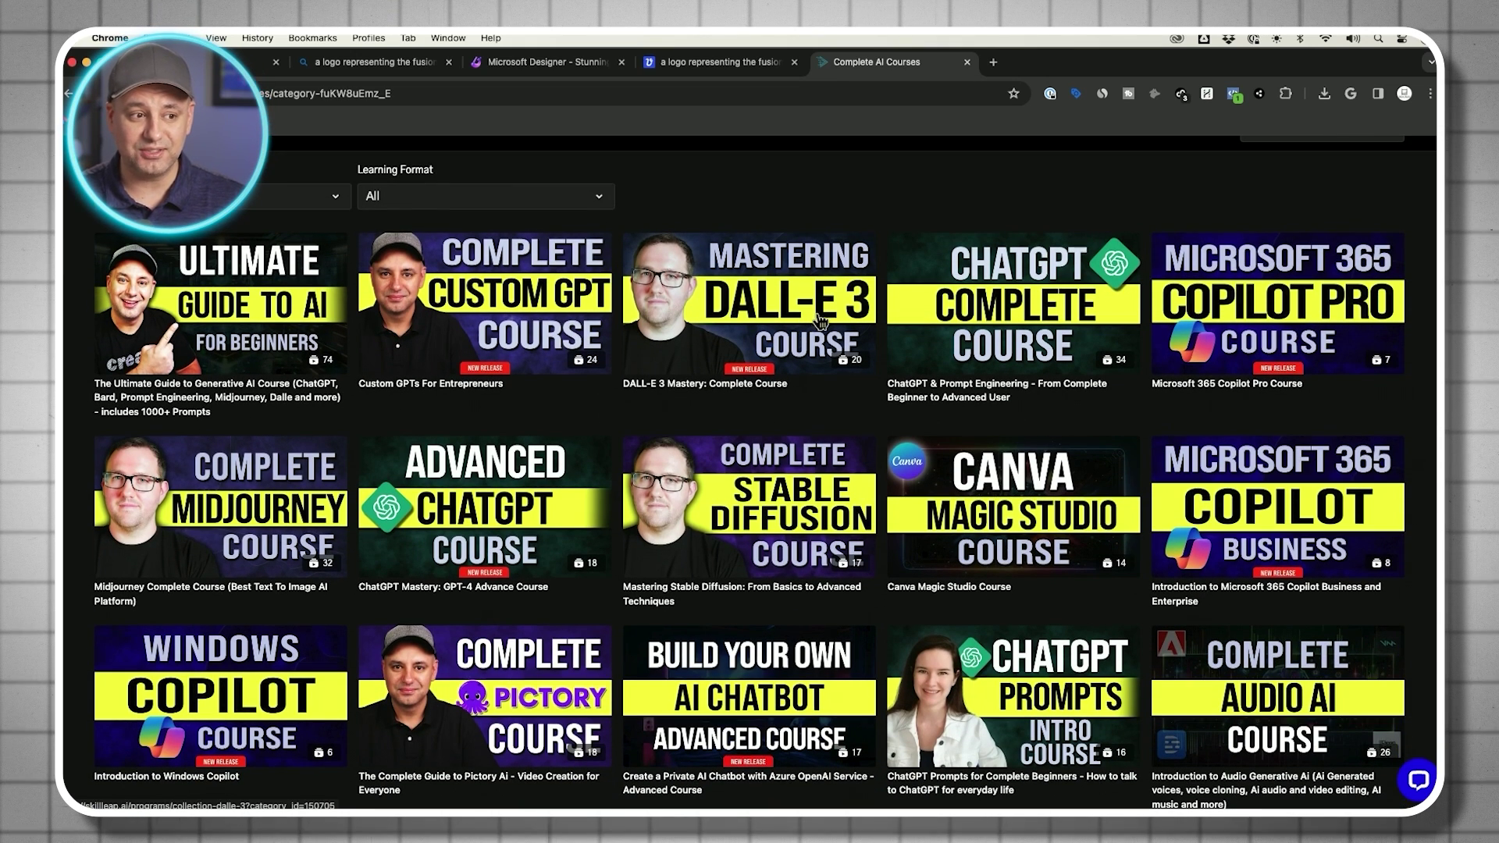
pyautogui.scroll(-1, 831, 316)
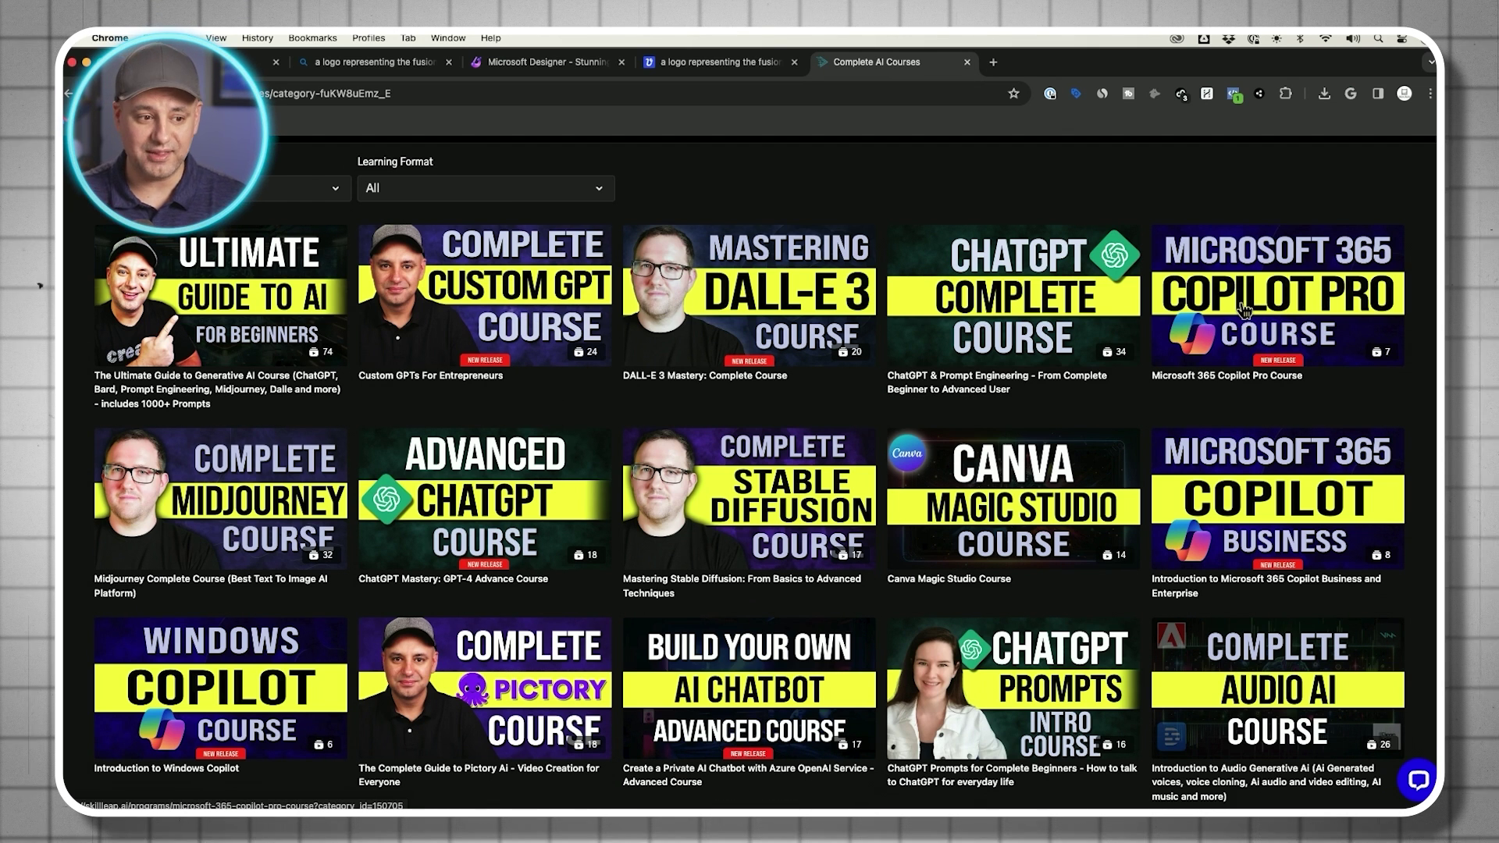
pyautogui.scroll(-3, 1038, 510)
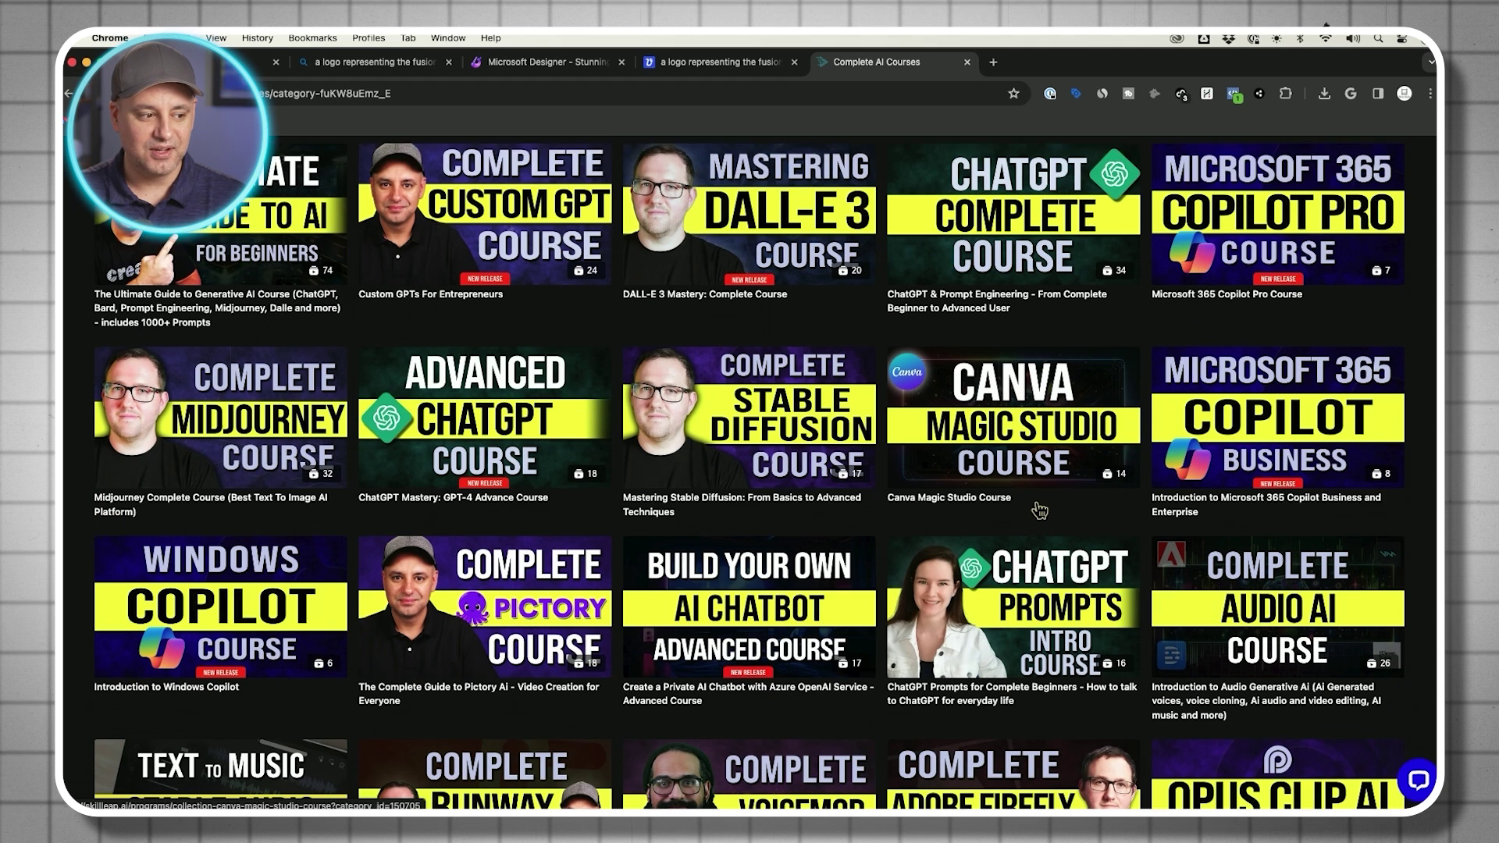